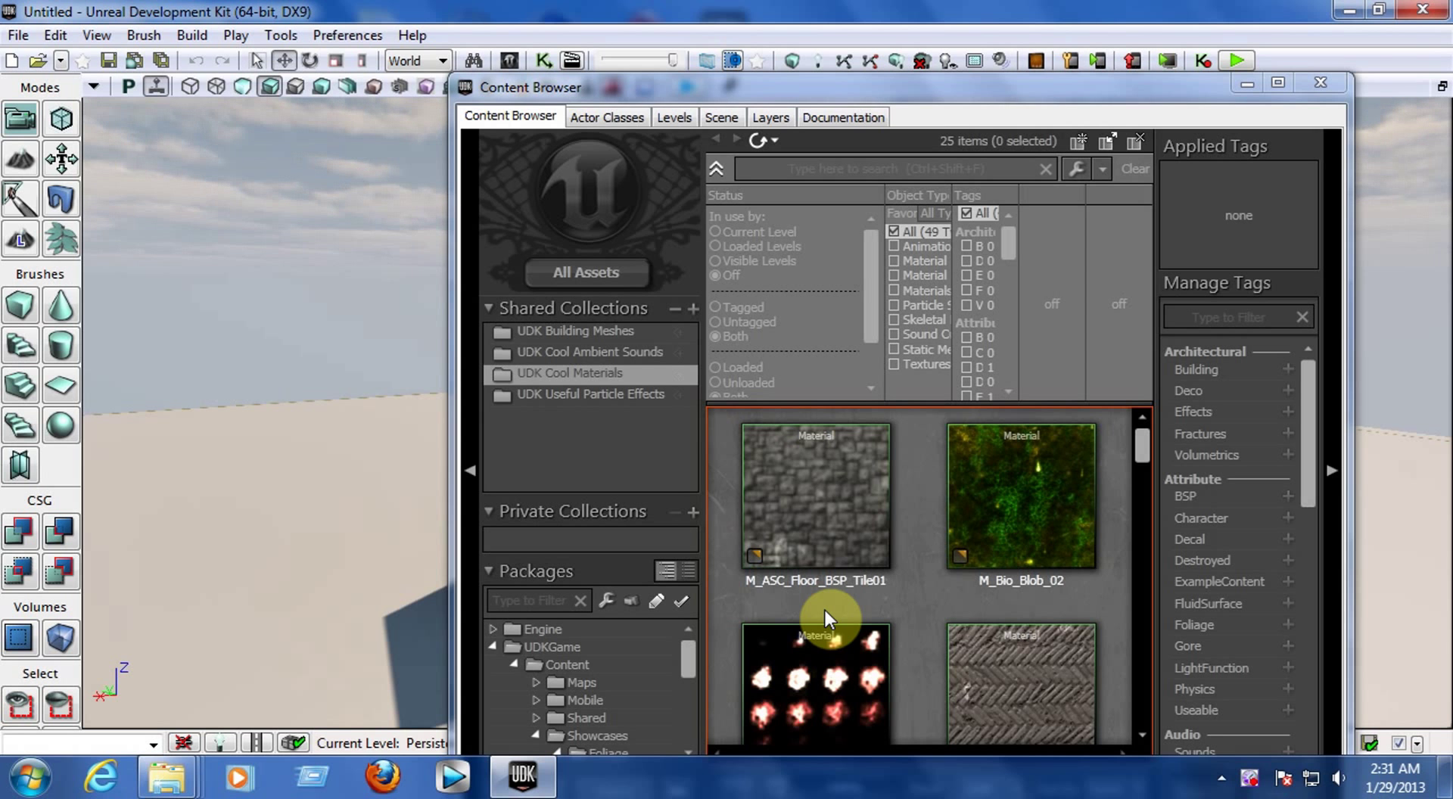
Step: Close the content browser and create a new level from the Blank Map template
{"action": "left_click", "coordinate": [1320, 83]}
{"action": "left_click", "coordinate": [13, 61]}
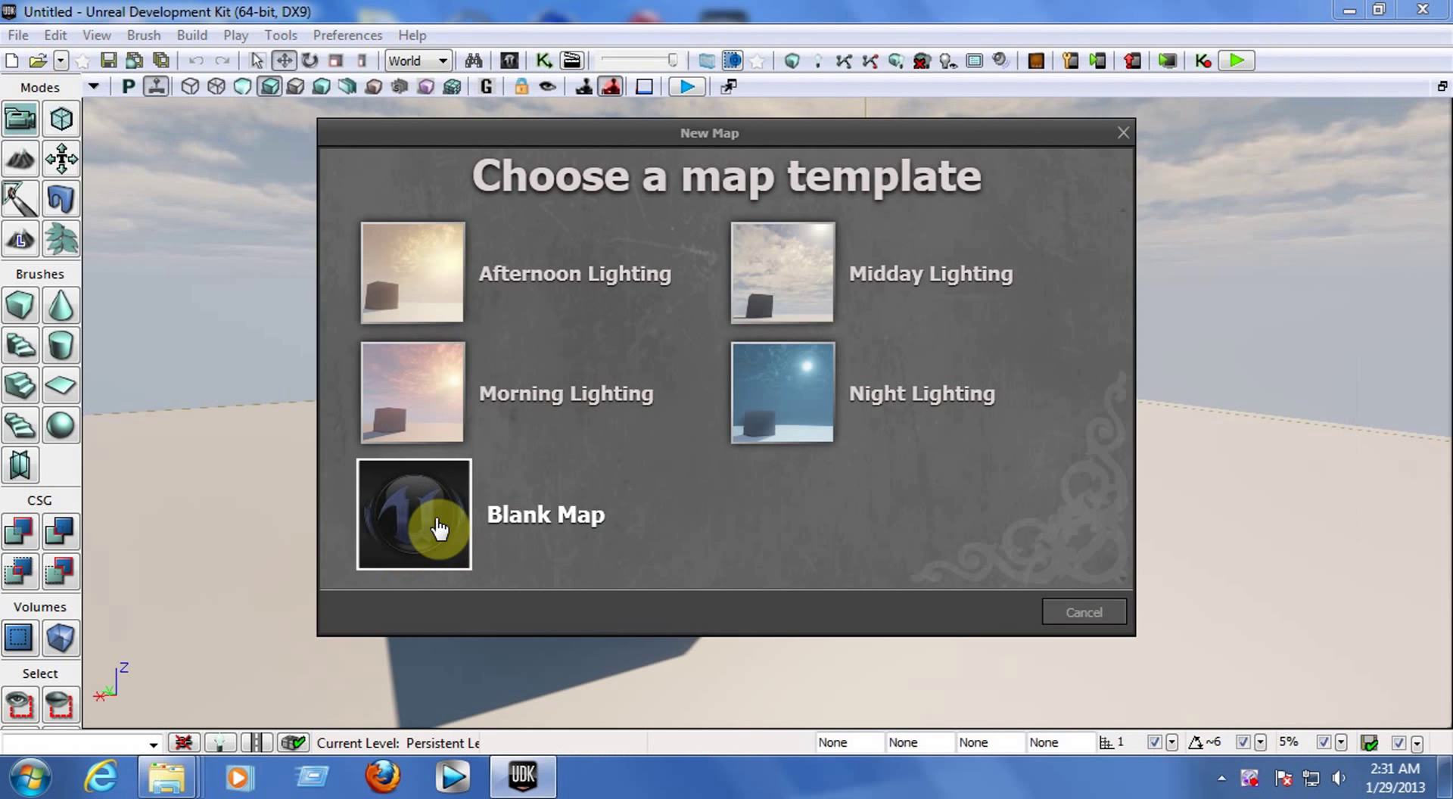
{"action": "left_click", "coordinate": [439, 530]}
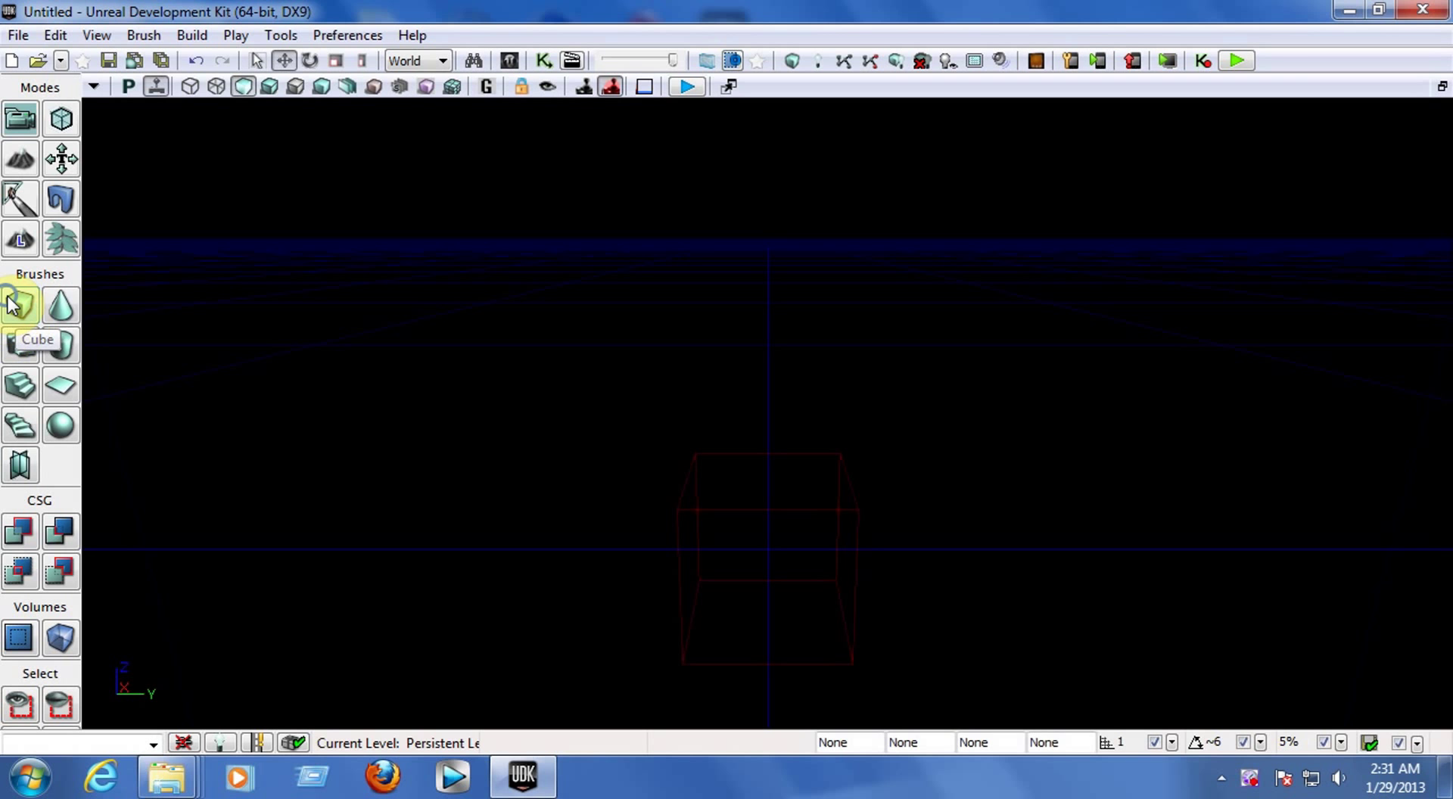
Step: Set the cube builder brush to X 1024, Y 1024, Z 16 with a wall thickness of 16
{"action": "right_click", "coordinate": [12, 305]}
{"action": "left_click", "coordinate": [1120, 202]}
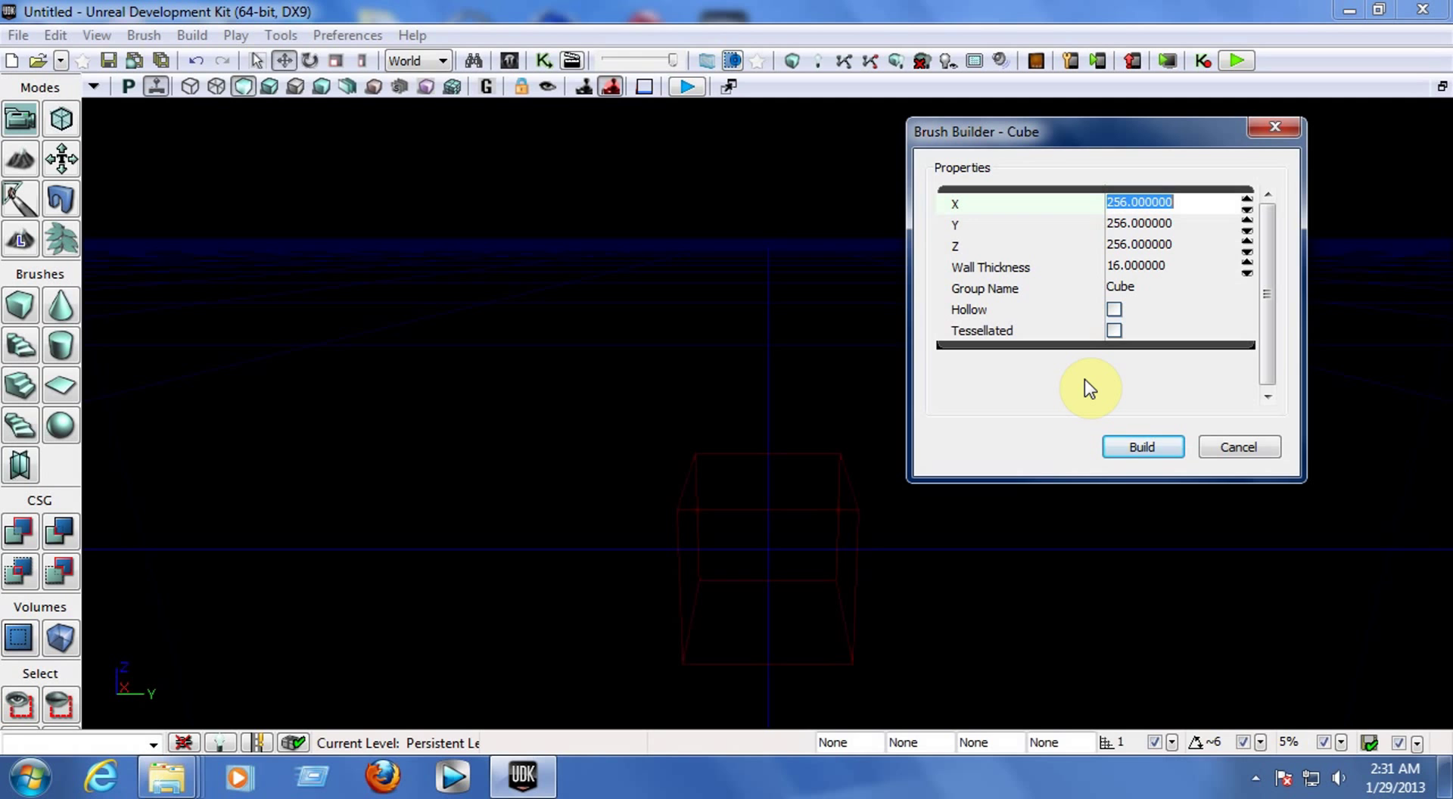
{"action": "type", "text": "1024"}
{"action": "key", "text": "Tab"}
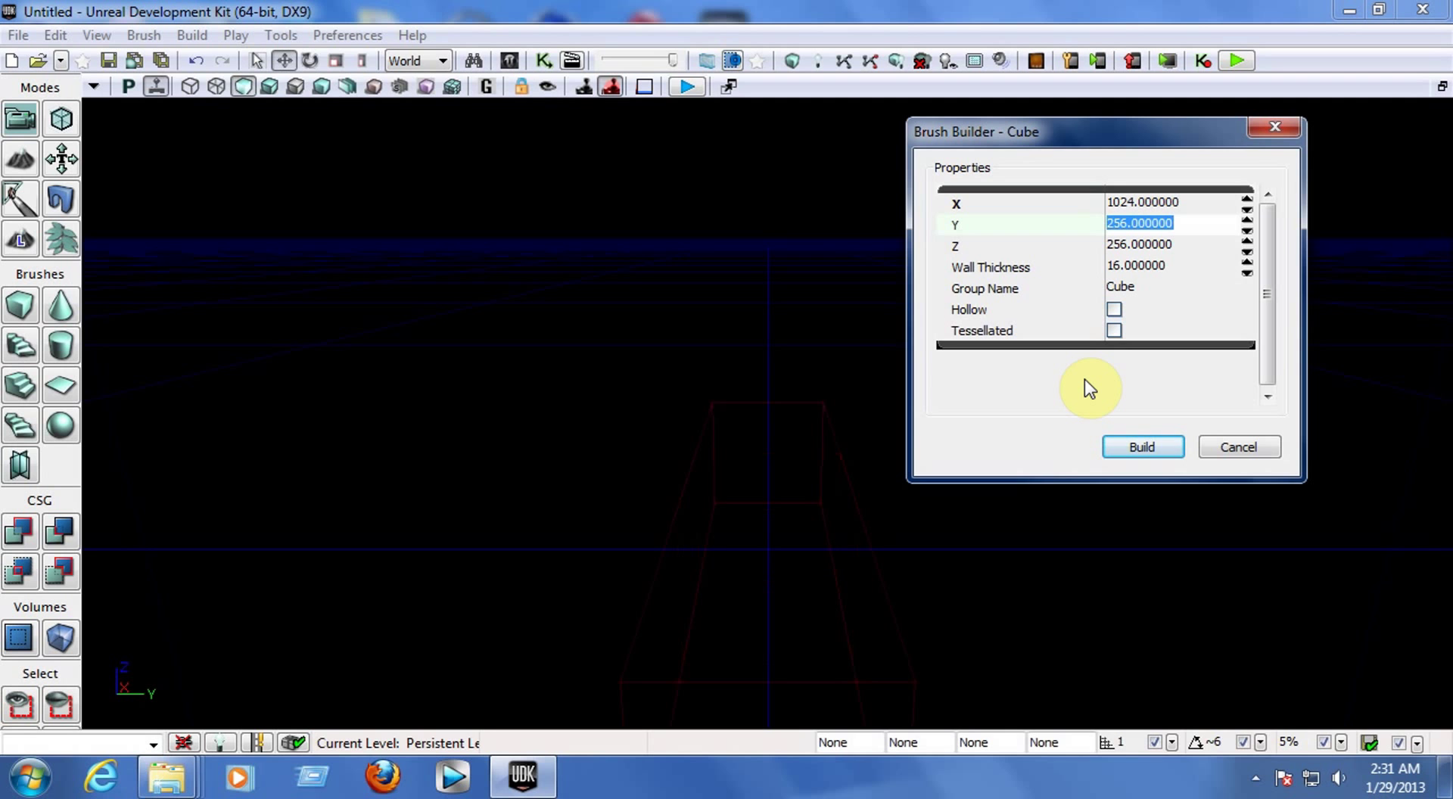
{"action": "type", "text": "1024"}
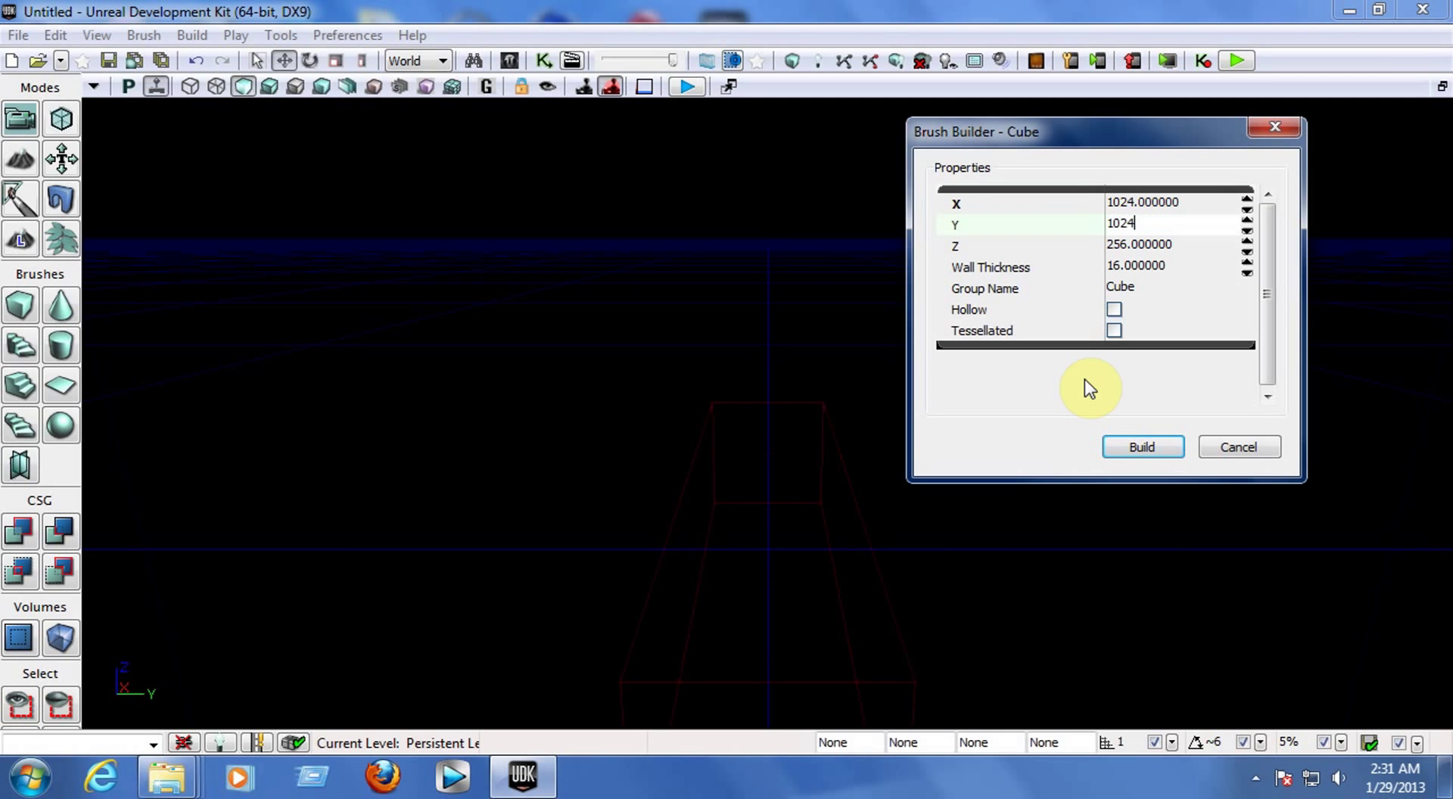
{"action": "key", "text": "Tab"}
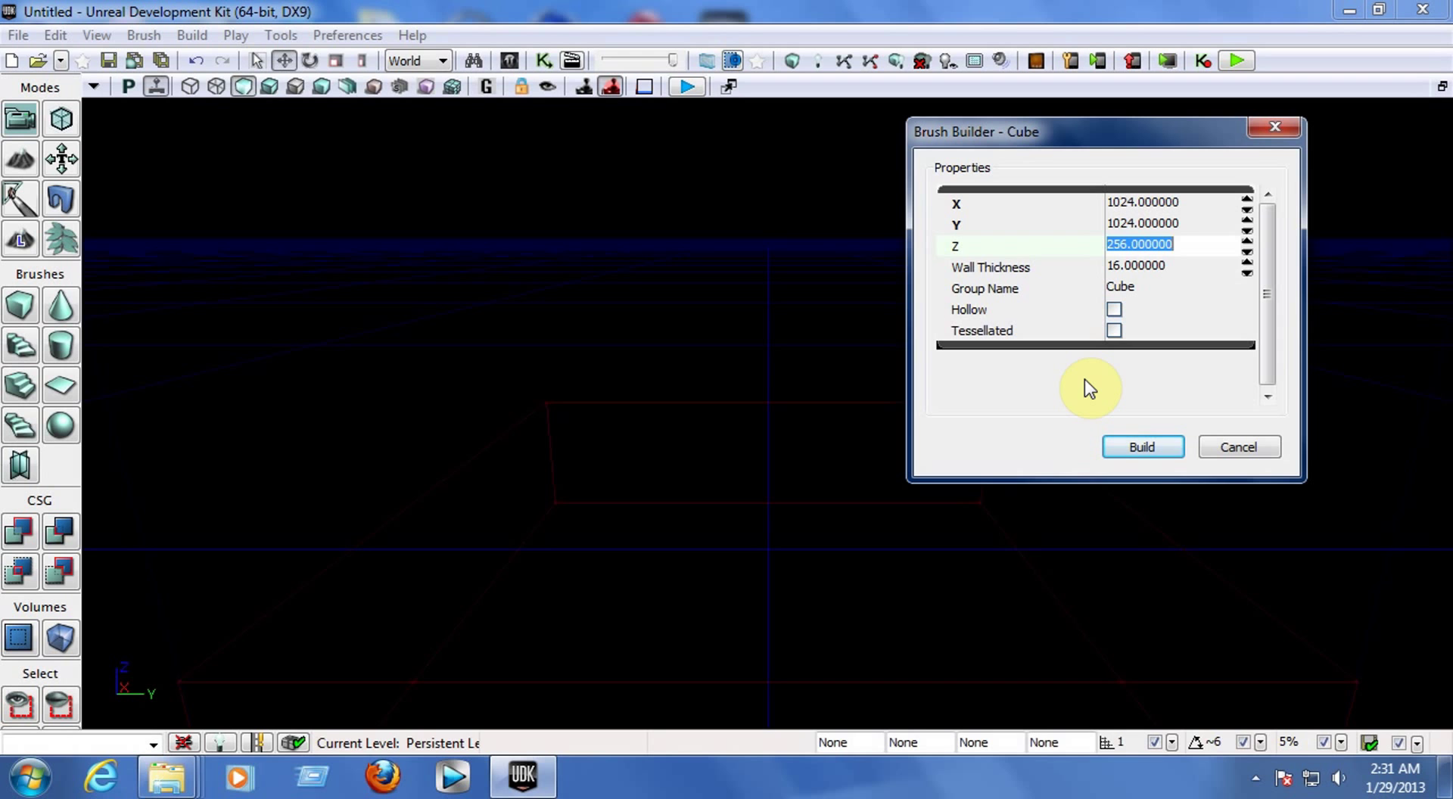
{"action": "type", "text": "16"}
{"action": "key", "text": "Tab"}
{"action": "type", "text": "16"}
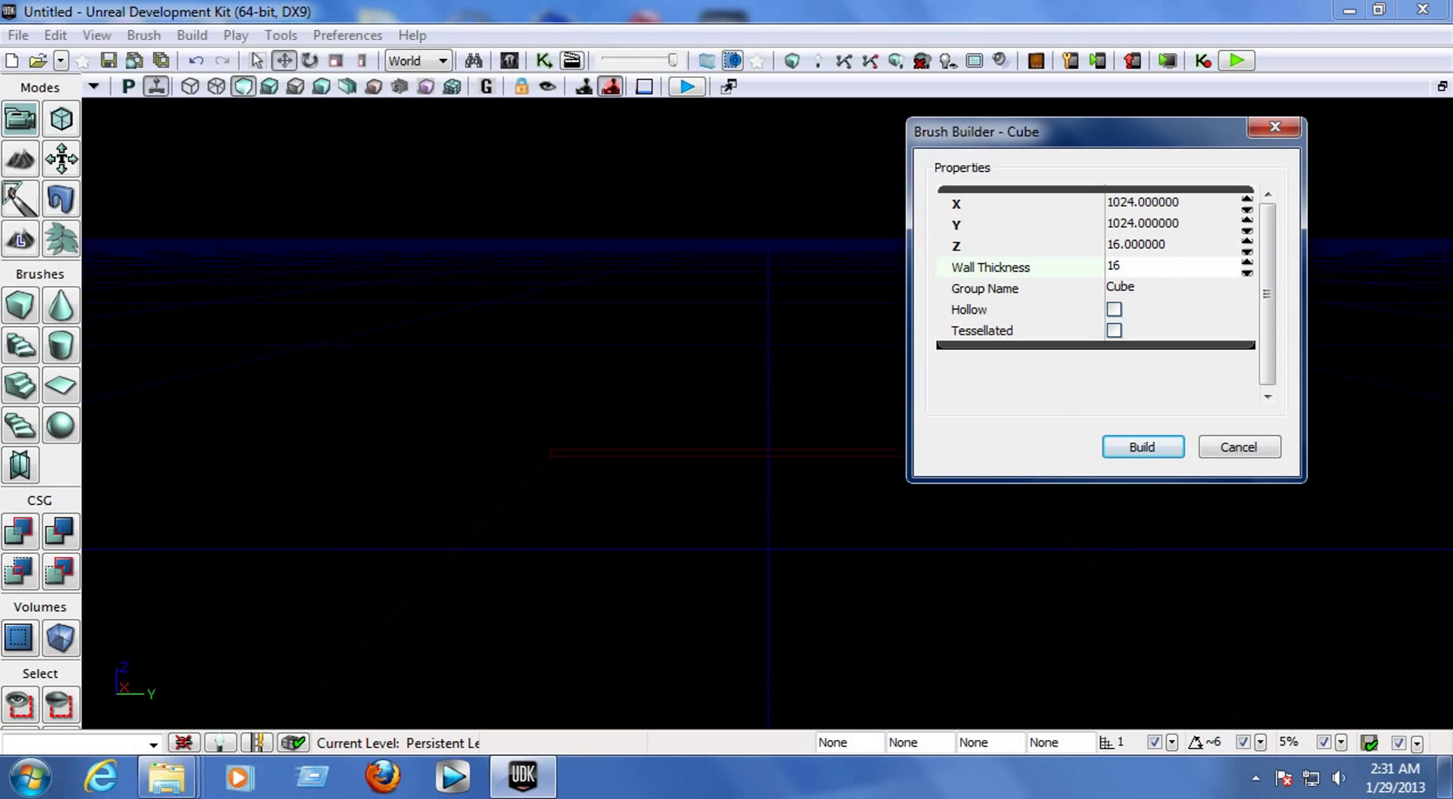
{"action": "key", "text": "Return"}
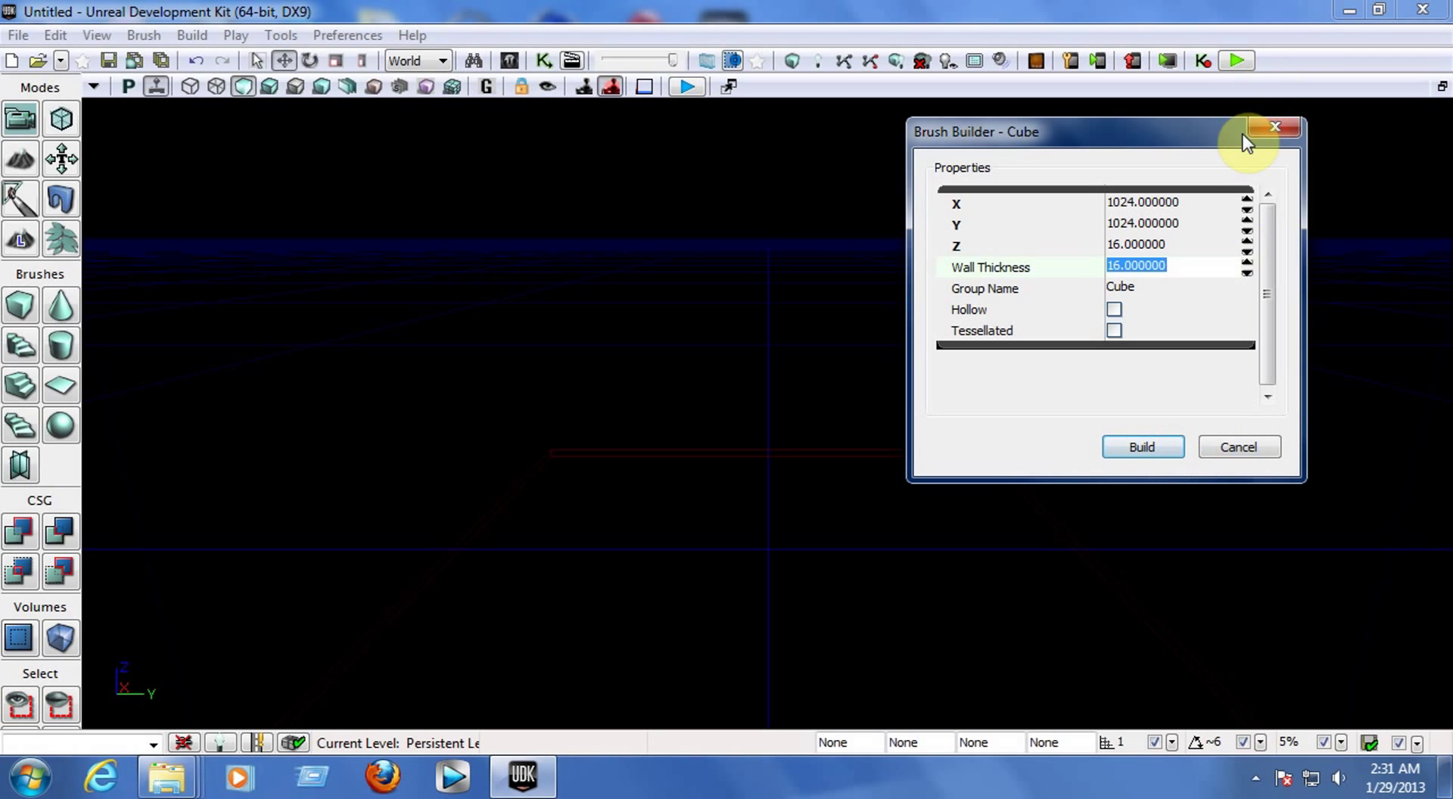
Step: Add the flat cube brush to the level as solid CSG geometry to form the floor
{"action": "right_click_drag", "start_coordinate": [1106, 454], "coordinate": [1121, 528]}
{"action": "left_click_drag", "start_coordinate": [1118, 429], "coordinate": [1119, 429]}
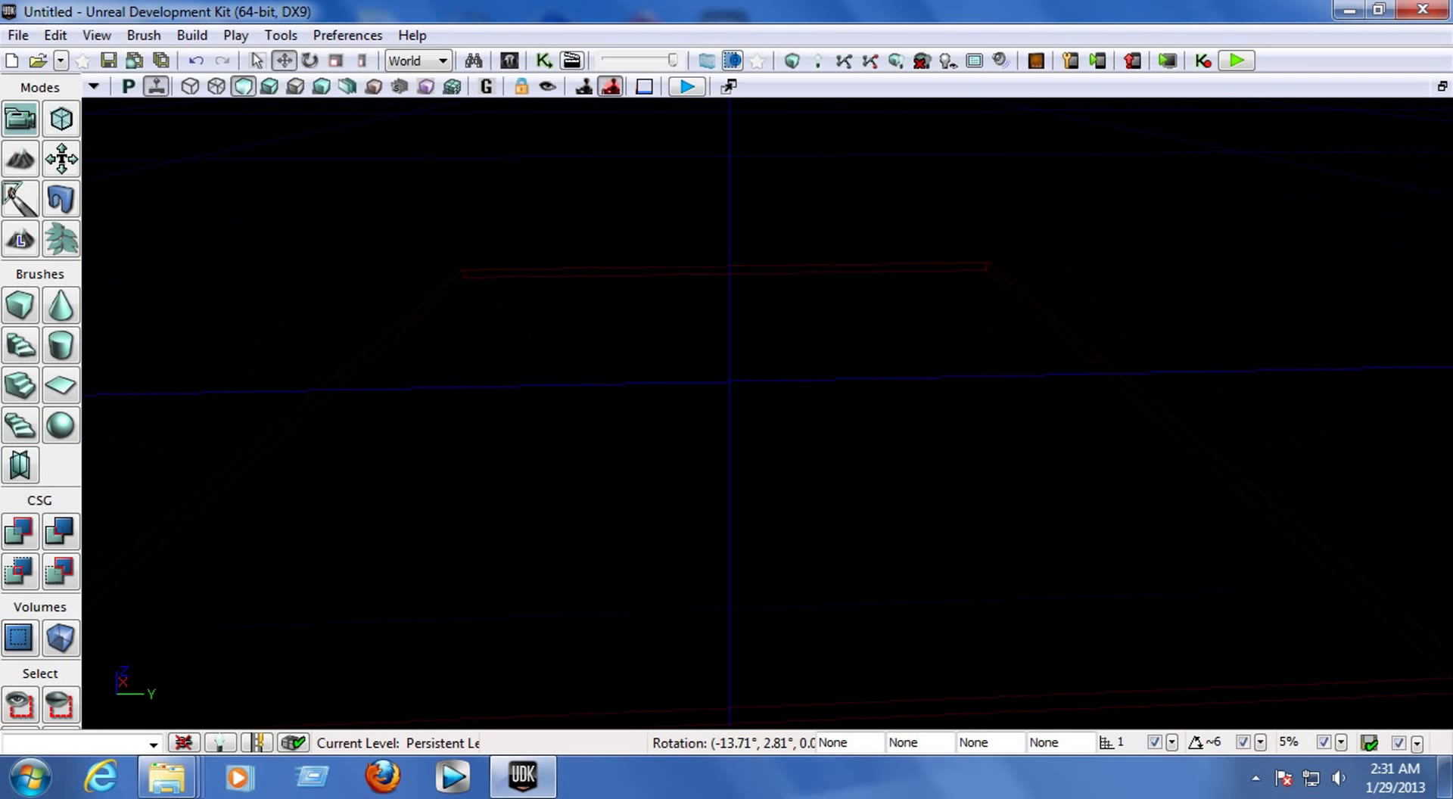
{"action": "key", "text": "ctrl+a"}
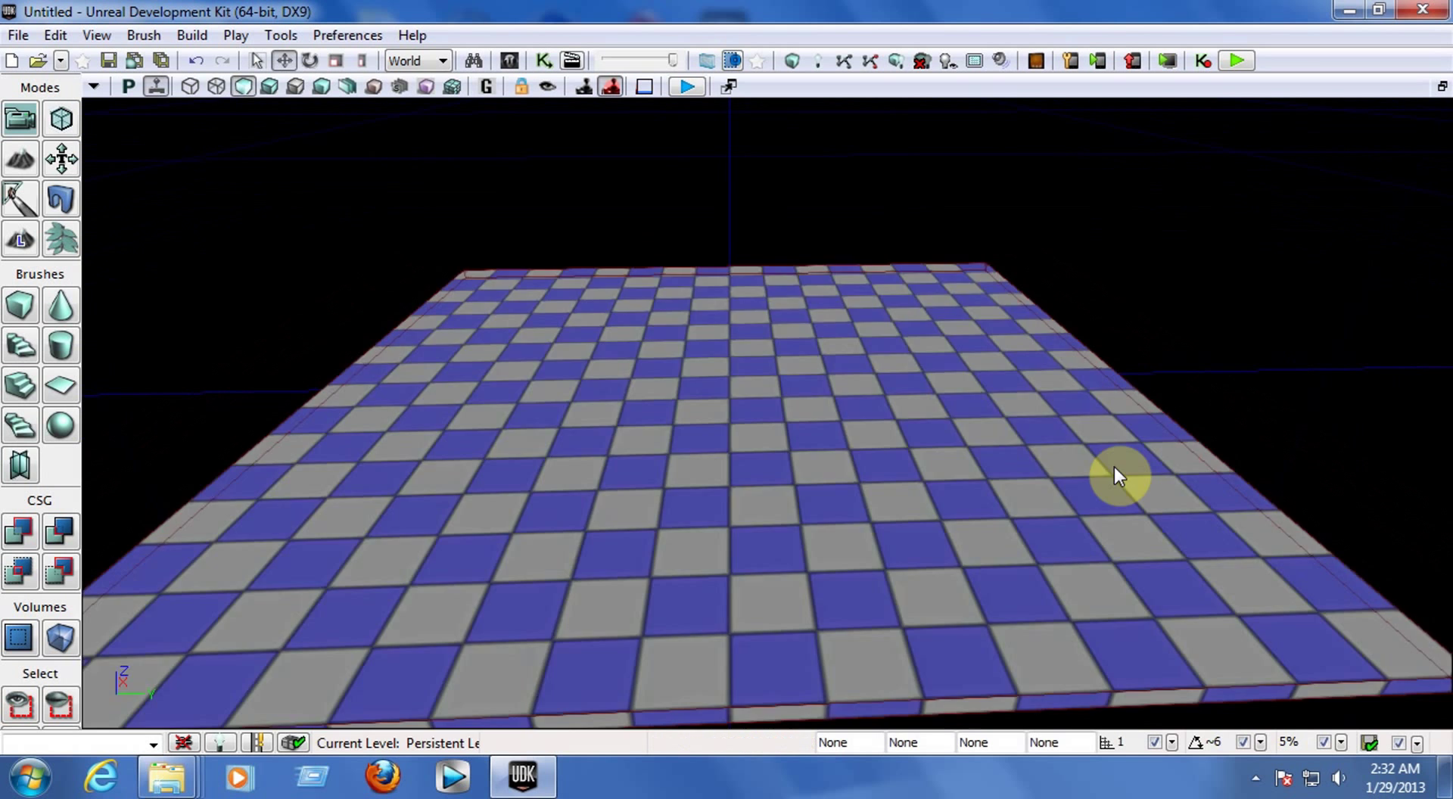
{"action": "scroll", "coordinate": [1062, 624], "scroll_direction": "down", "scroll_amount": 2}
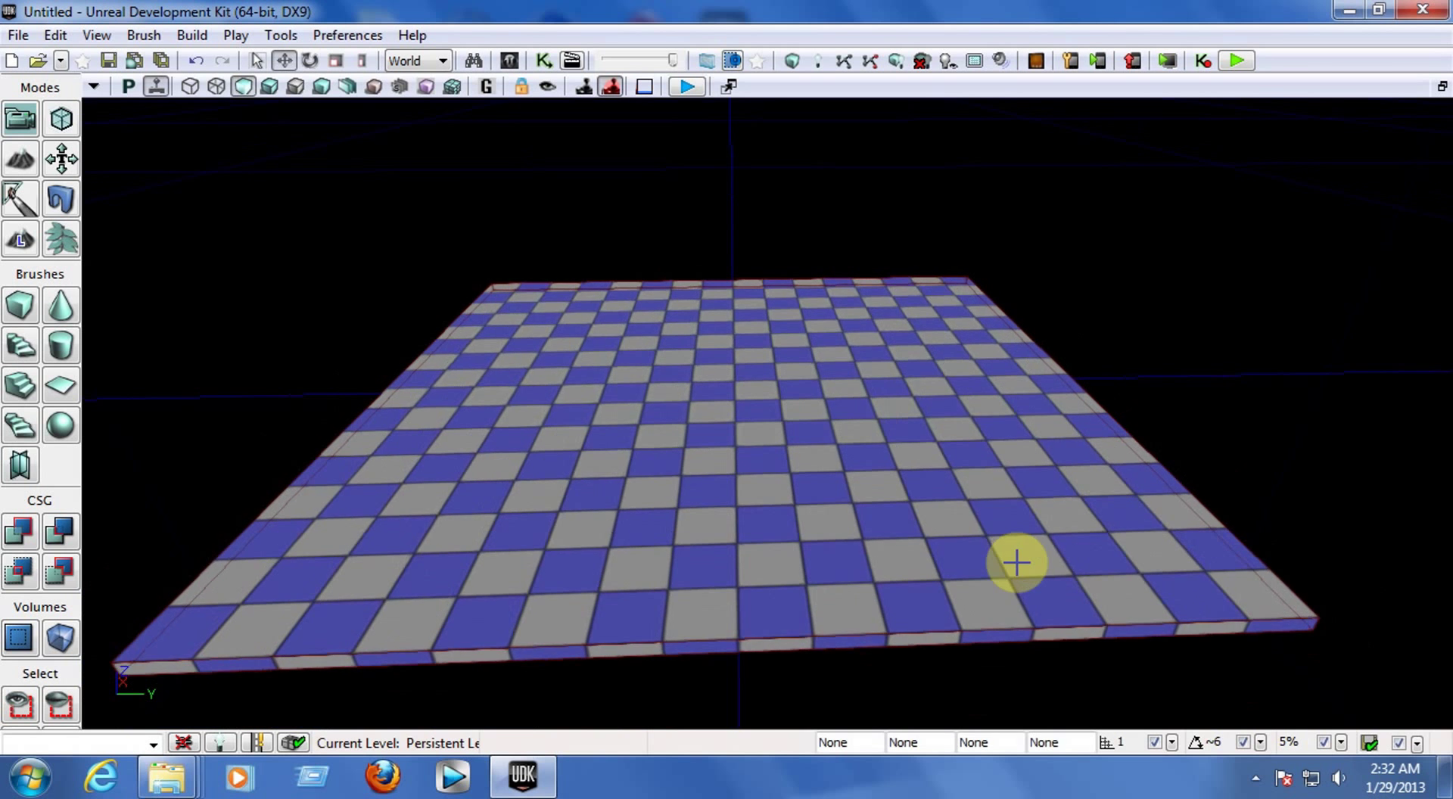
Step: Apply the M_HU_Floors_BSP_Gray_Tiles material to the floor's top and side faces, and close the content browser
{"action": "left_click", "coordinate": [571, 60]}
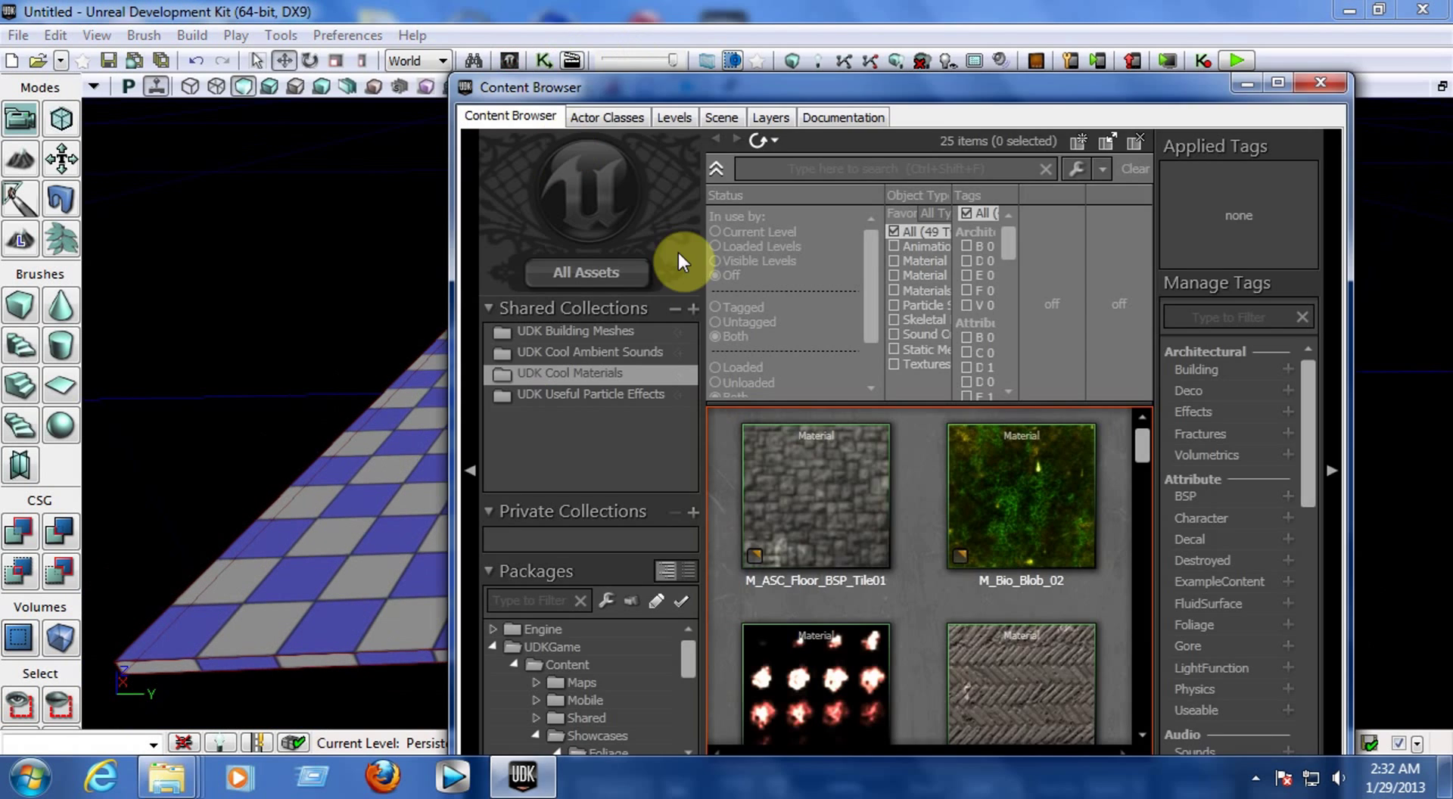
{"action": "left_click_drag", "start_coordinate": [1143, 453], "coordinate": [422, 606]}
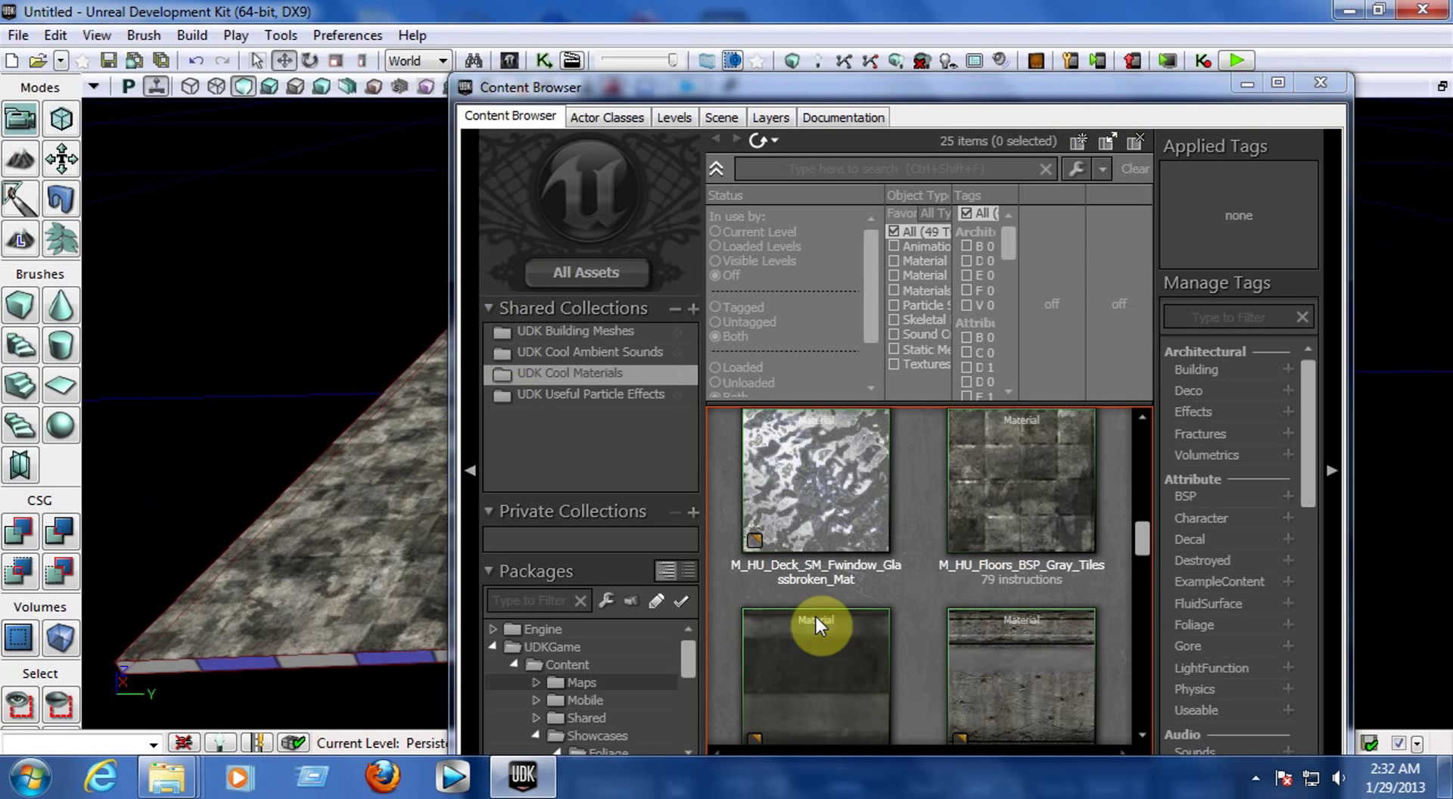
{"action": "left_click_drag", "start_coordinate": [1048, 515], "coordinate": [321, 658]}
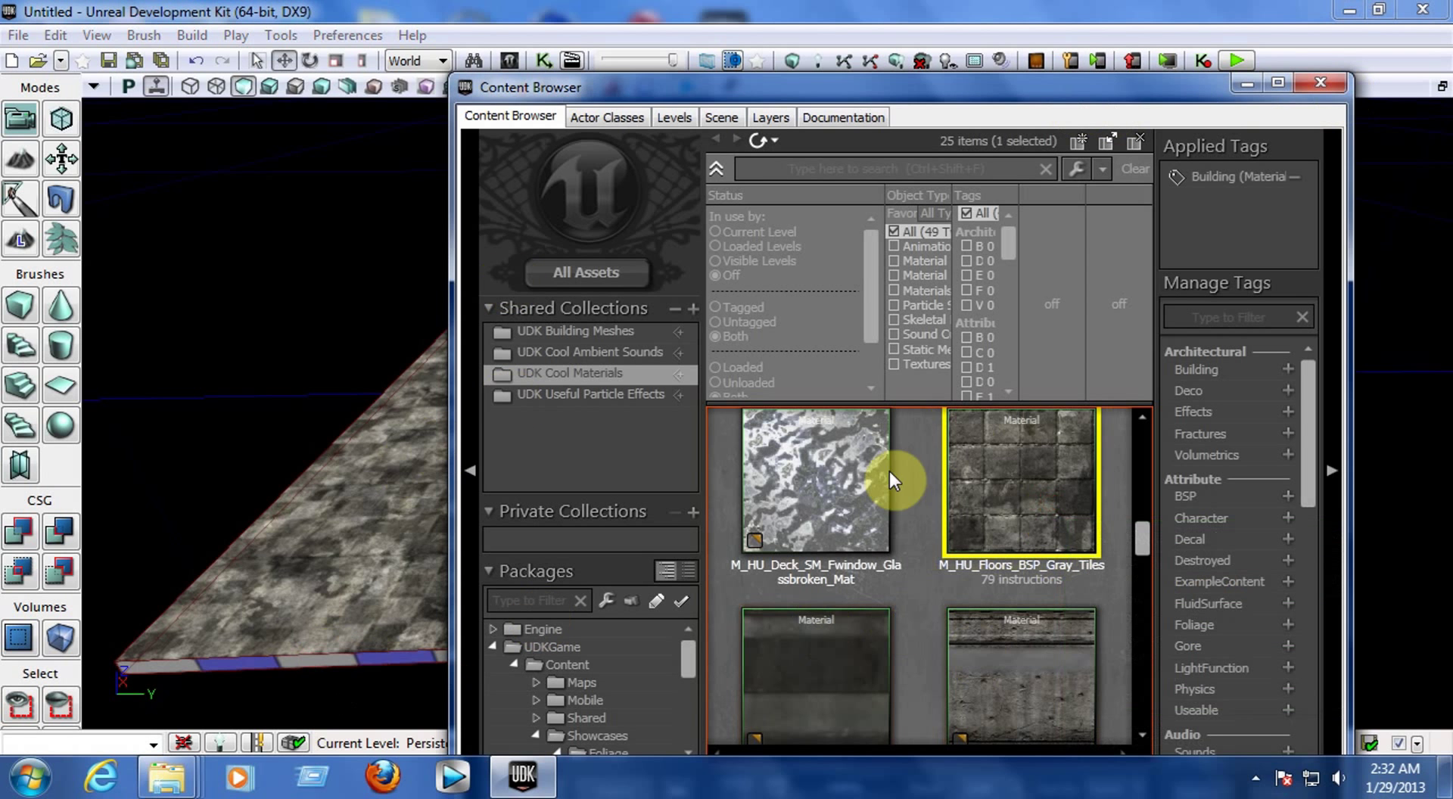
{"action": "mouse_move", "coordinate": [1018, 461]}
{"action": "left_mouse_down"}
{"action": "mouse_move", "coordinate": [212, 666]}
{"action": "mouse_move", "coordinate": [237, 689]}
{"action": "left_mouse_up"}
{"action": "right_click_drag", "start_coordinate": [237, 689], "coordinate": [475, 601]}
{"action": "left_click_drag", "start_coordinate": [1065, 456], "coordinate": [288, 507]}
{"action": "left_click", "coordinate": [1319, 82]}
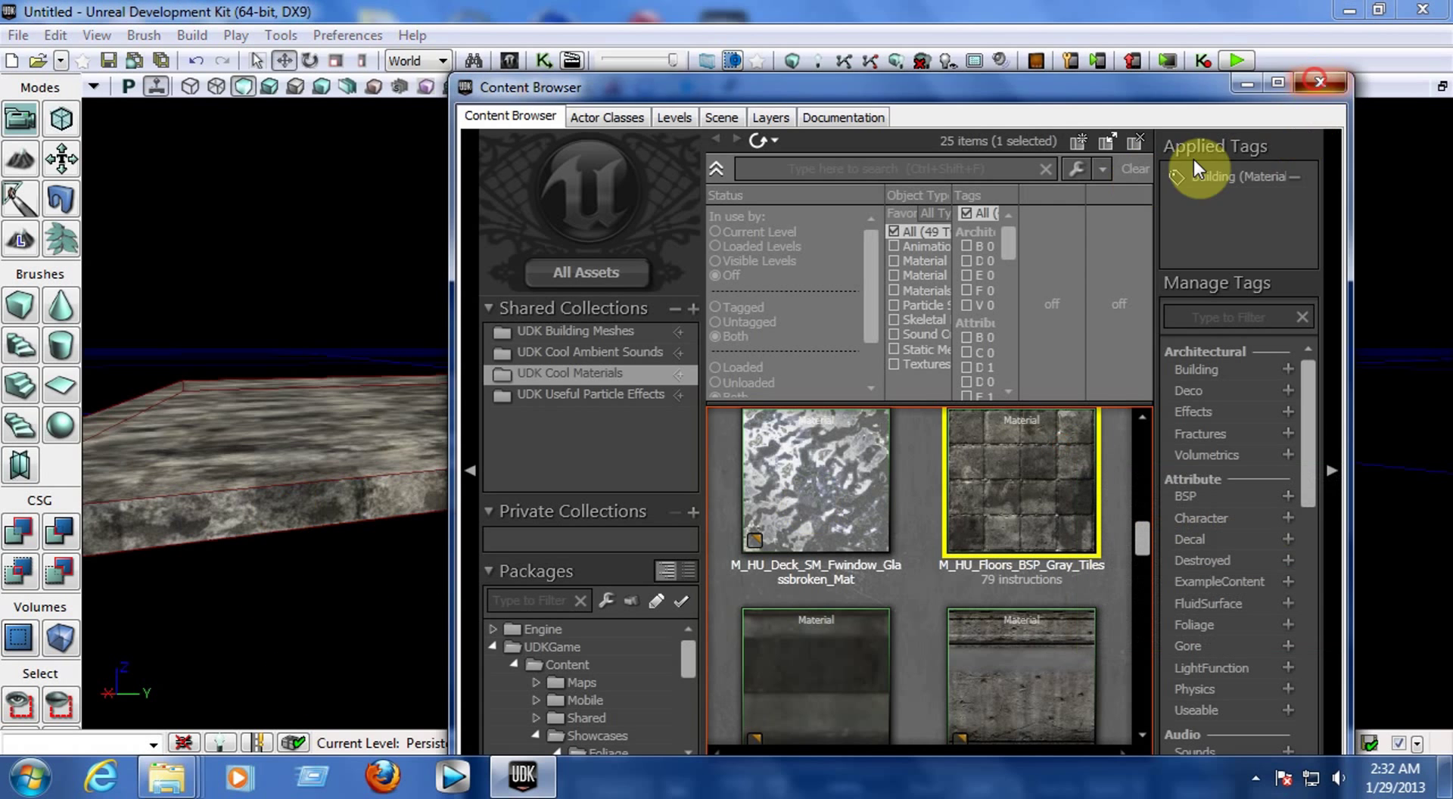
Step: Add a point light in the middle of the floor and raise it above the surface
{"action": "right_click_drag", "start_coordinate": [962, 491], "coordinate": [976, 580]}
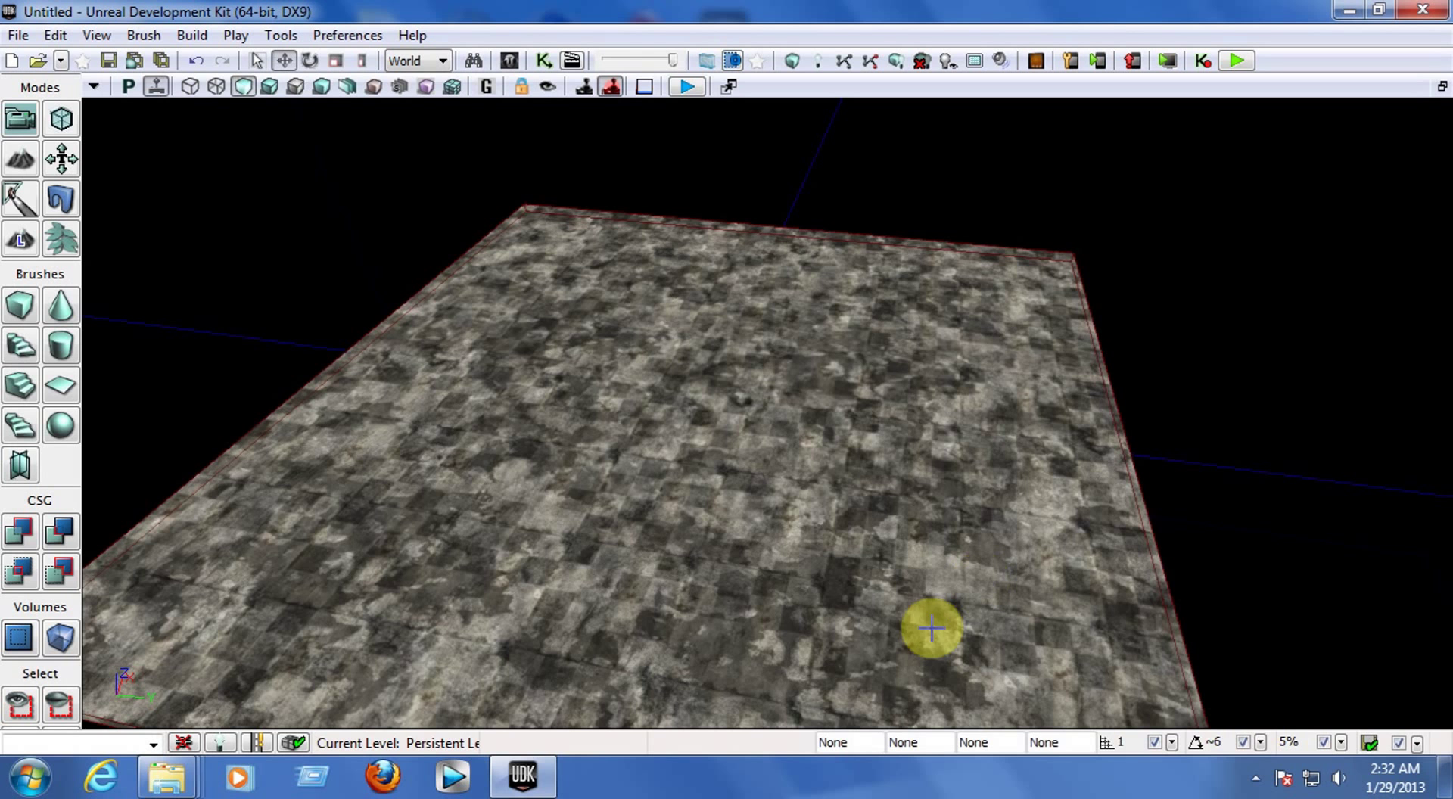
{"action": "right_click", "coordinate": [707, 442]}
{"action": "mouse_move", "coordinate": [769, 669]}
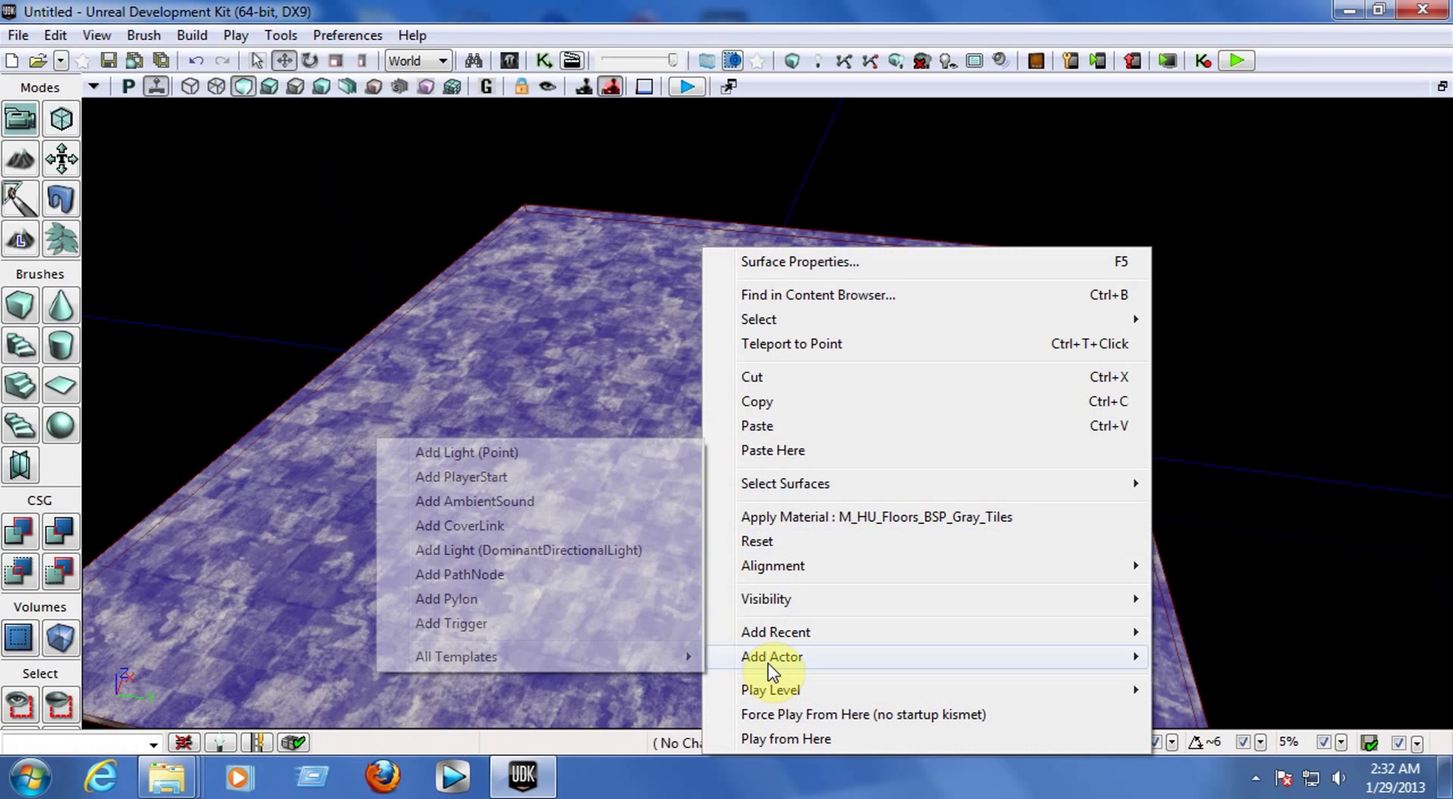
{"action": "left_click", "coordinate": [475, 457]}
{"action": "left_click_drag", "start_coordinate": [691, 363], "coordinate": [528, 119]}
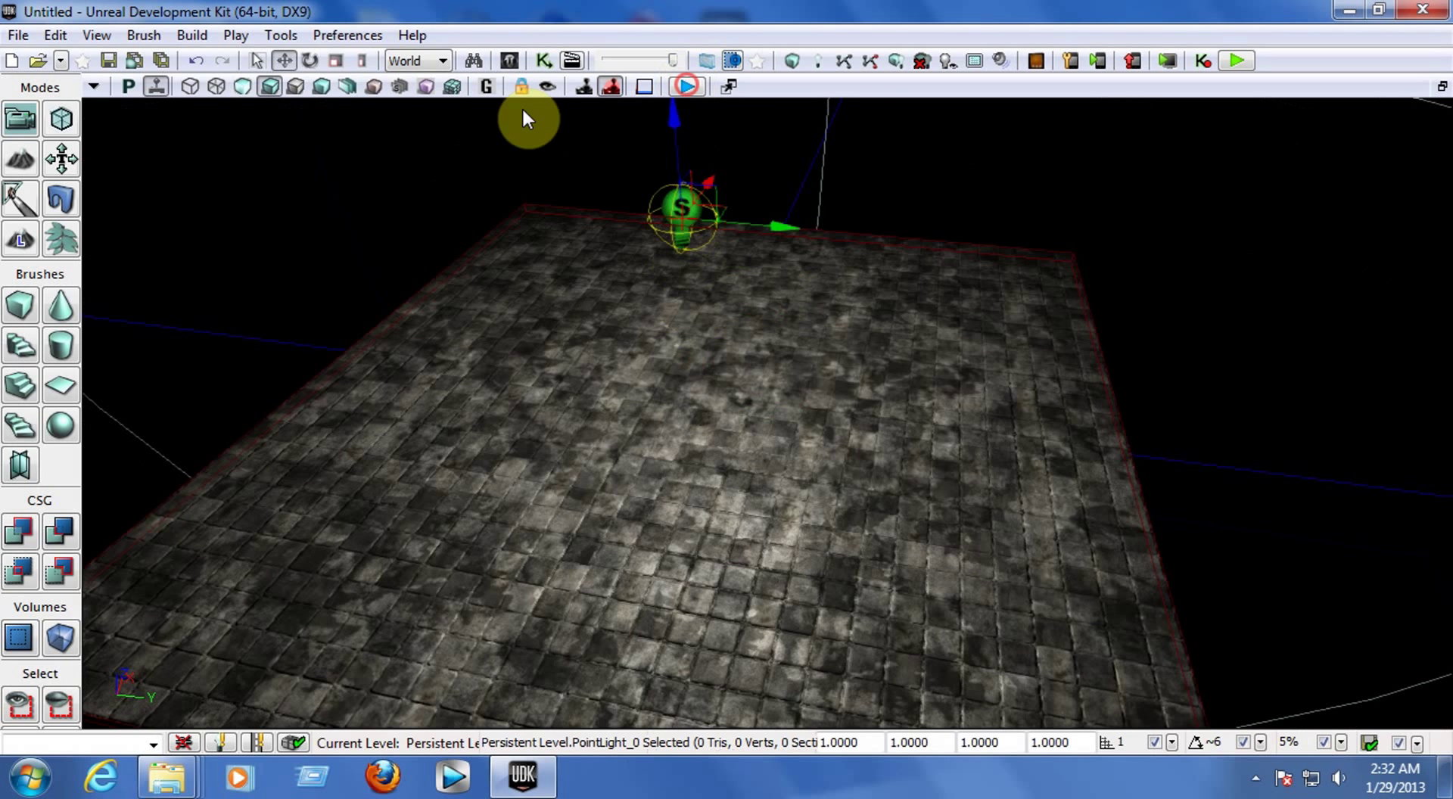
Step: Scale up the point light's radius so it covers more of the floor, and deselect the light
{"action": "left_click", "coordinate": [335, 61]}
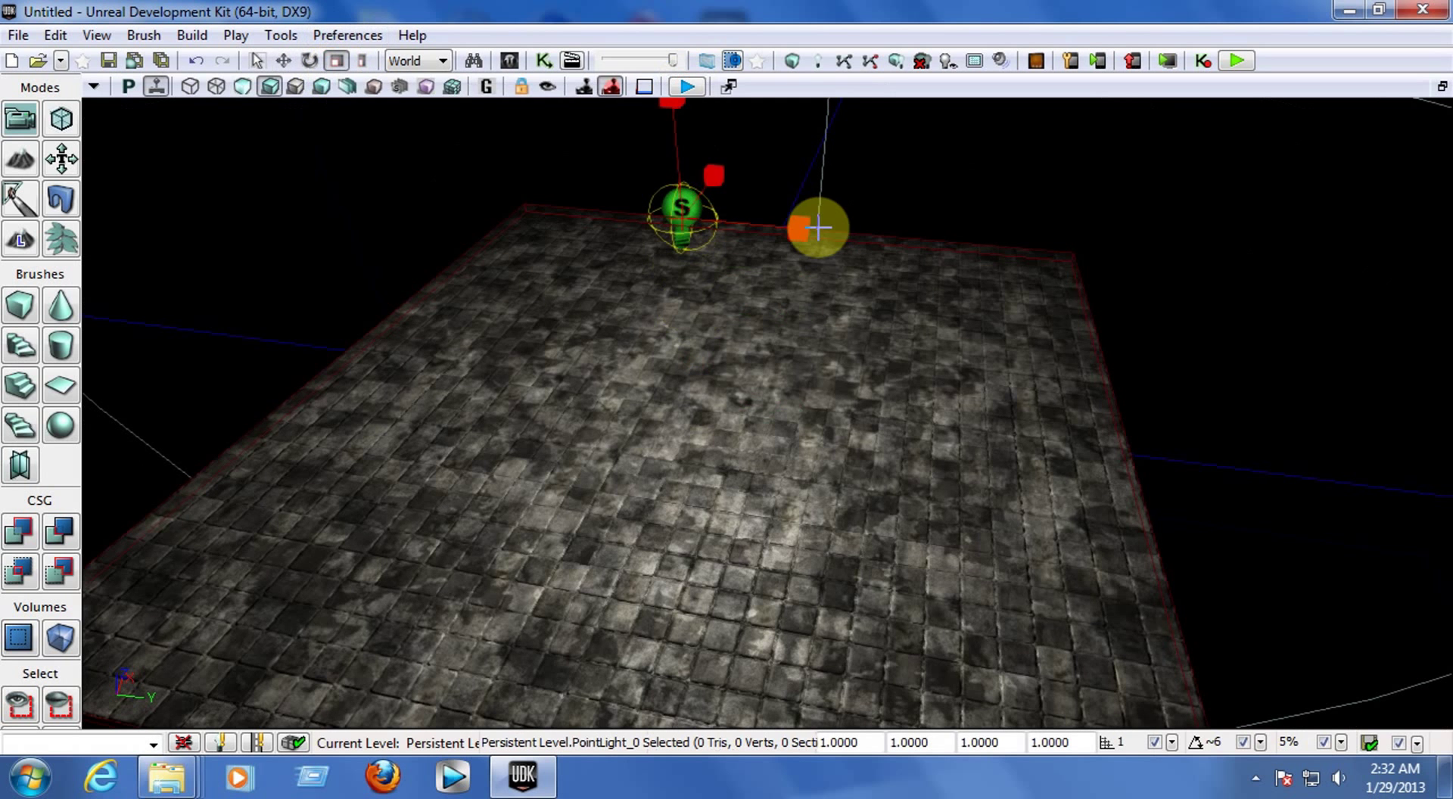
{"action": "left_click_drag", "start_coordinate": [804, 230], "coordinate": [907, 235]}
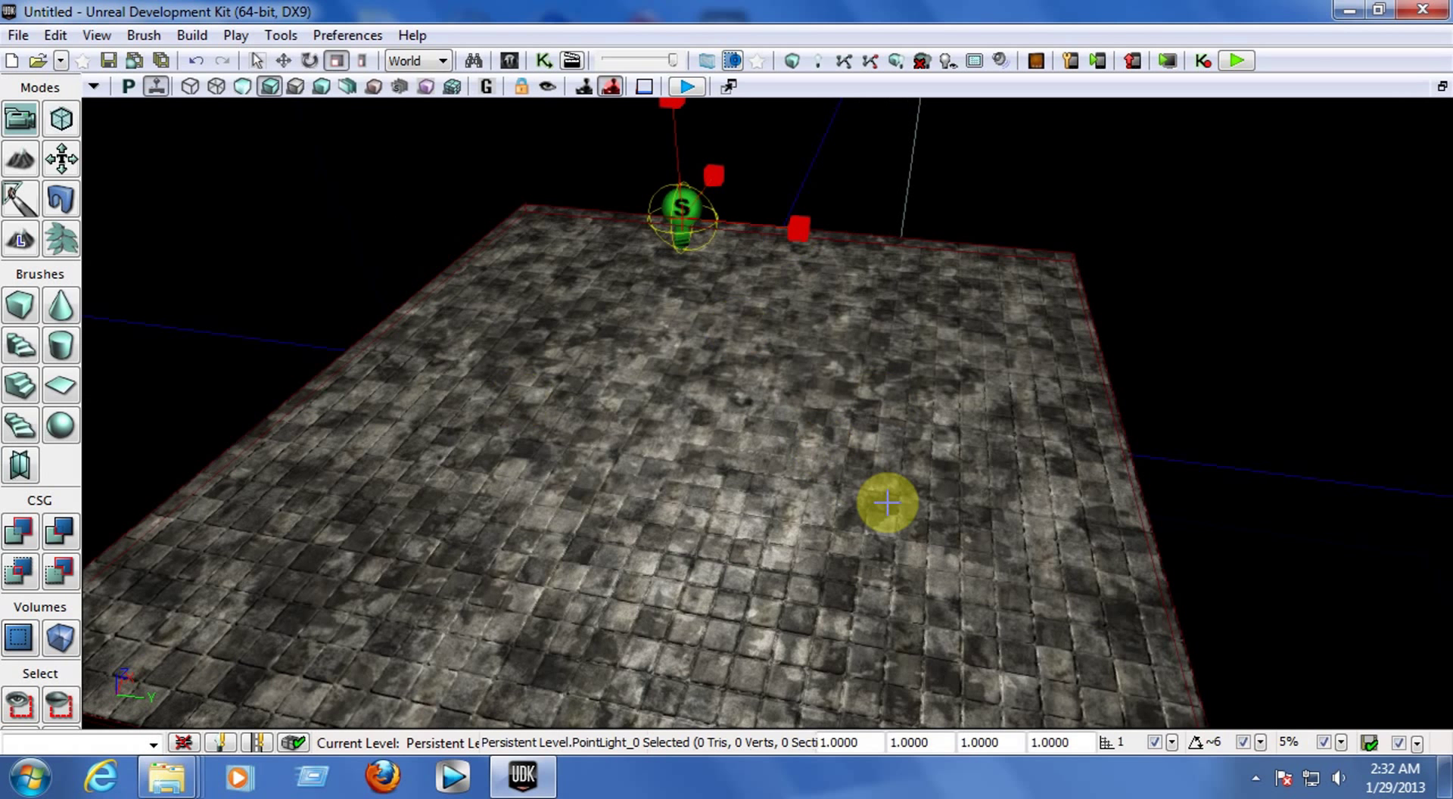
{"action": "key", "text": "Escape"}
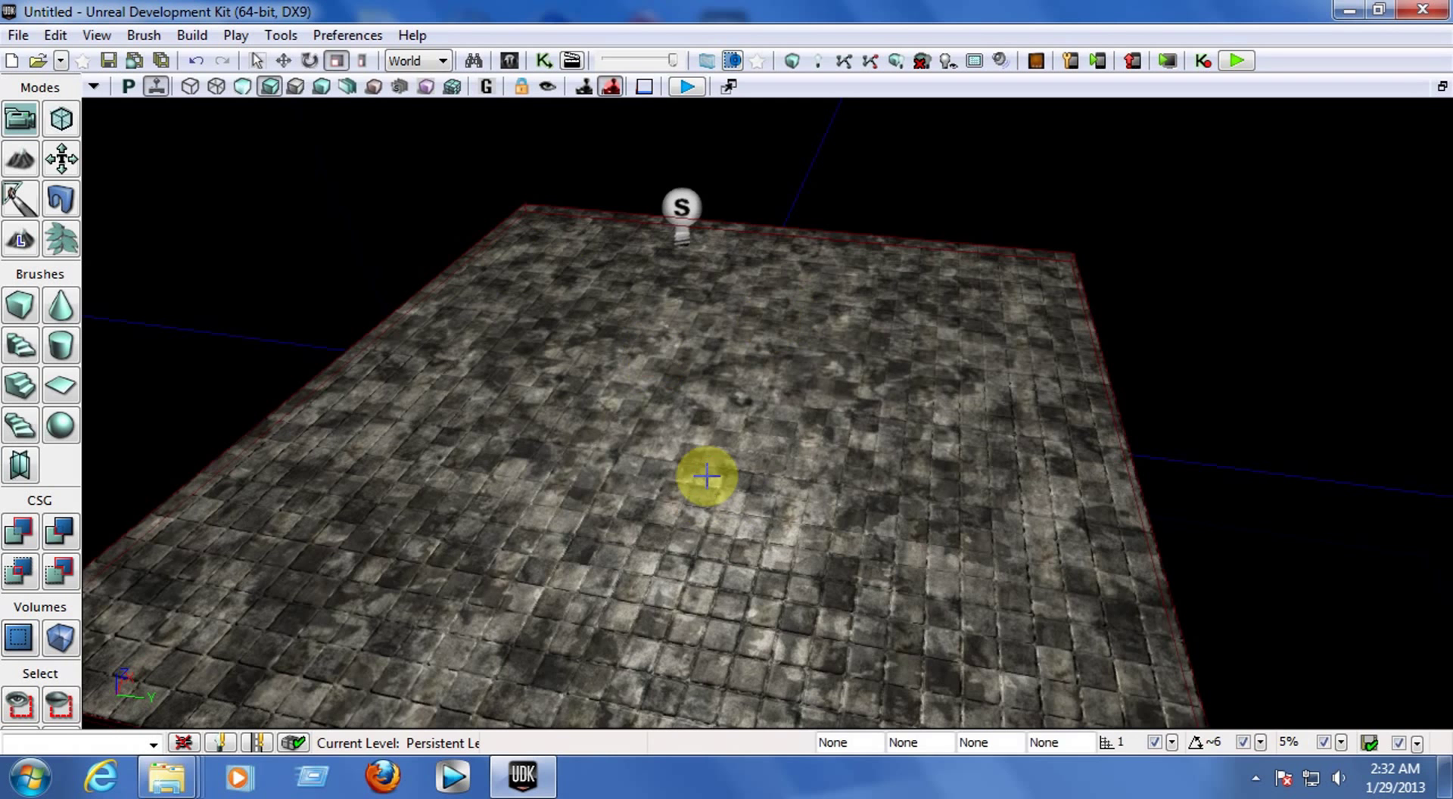
Step: Add a PlayerStart actor on the floor near its middle
{"action": "right_click", "coordinate": [702, 445]}
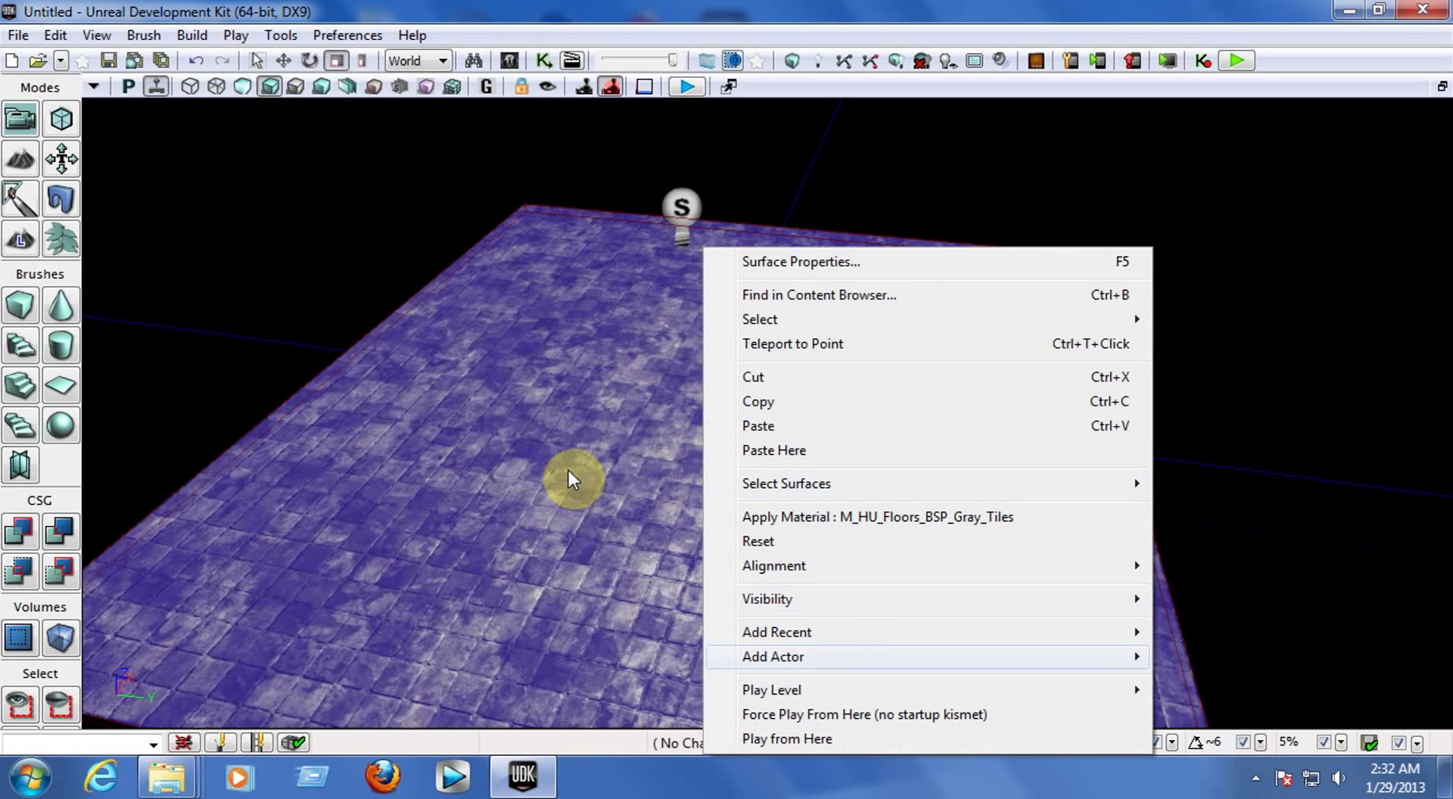
{"action": "mouse_move", "coordinate": [750, 657]}
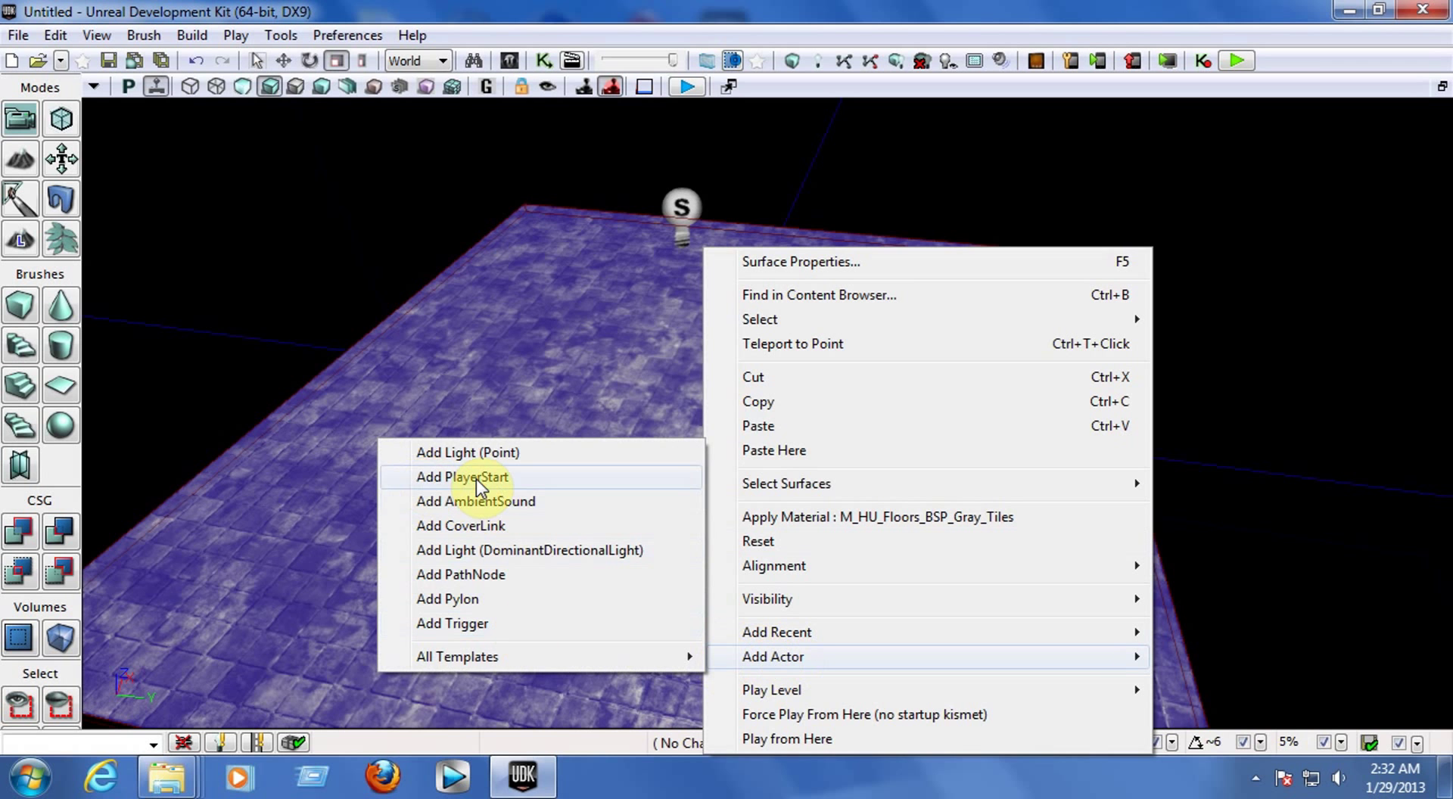
{"action": "left_click", "coordinate": [475, 479]}
{"action": "right_click_drag", "start_coordinate": [876, 514], "coordinate": [984, 513]}
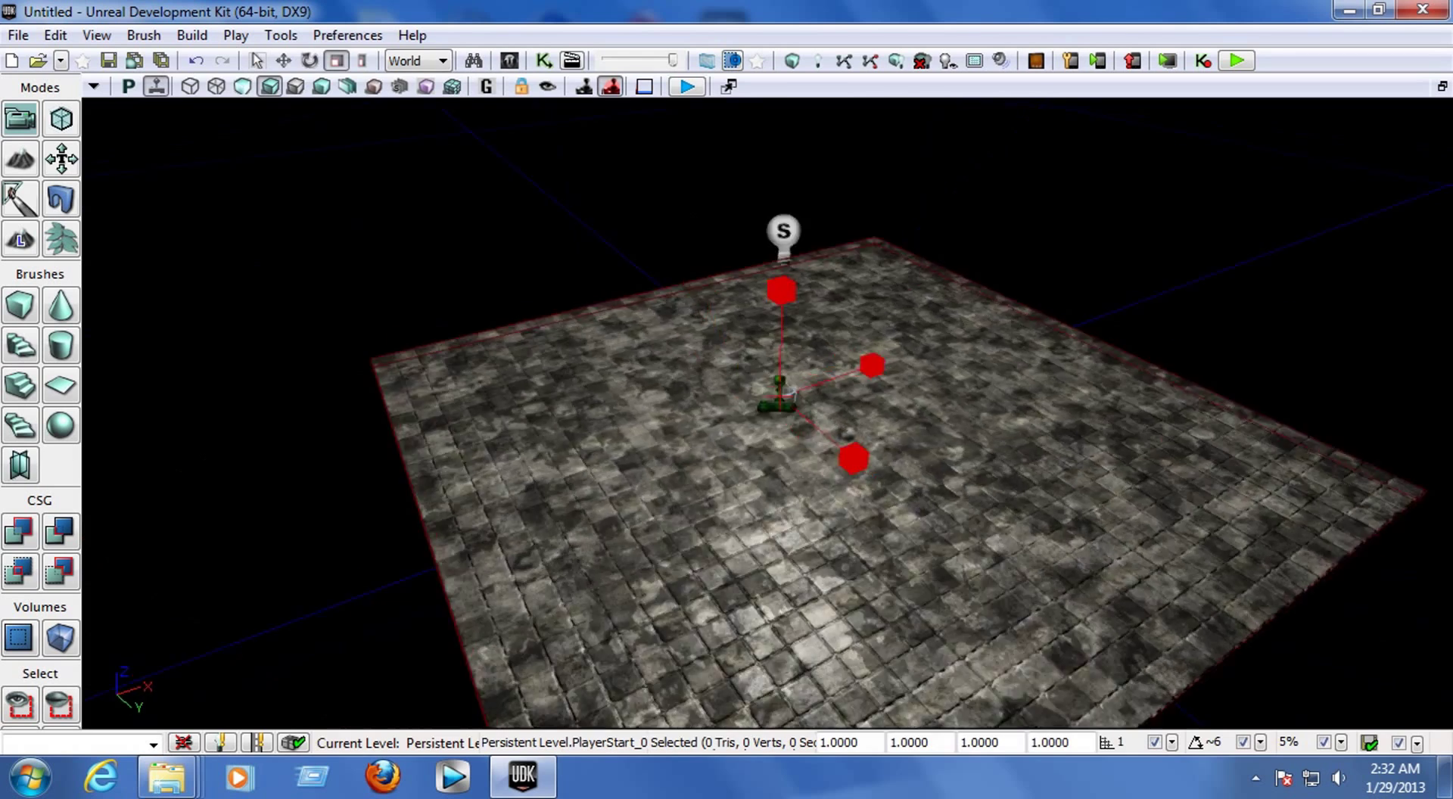
{"action": "left_click_drag", "start_coordinate": [869, 477], "coordinate": [832, 514]}
Step: Move the PlayerStart sideways along the Y axis, away from beneath the point light
{"action": "left_click", "coordinate": [284, 60]}
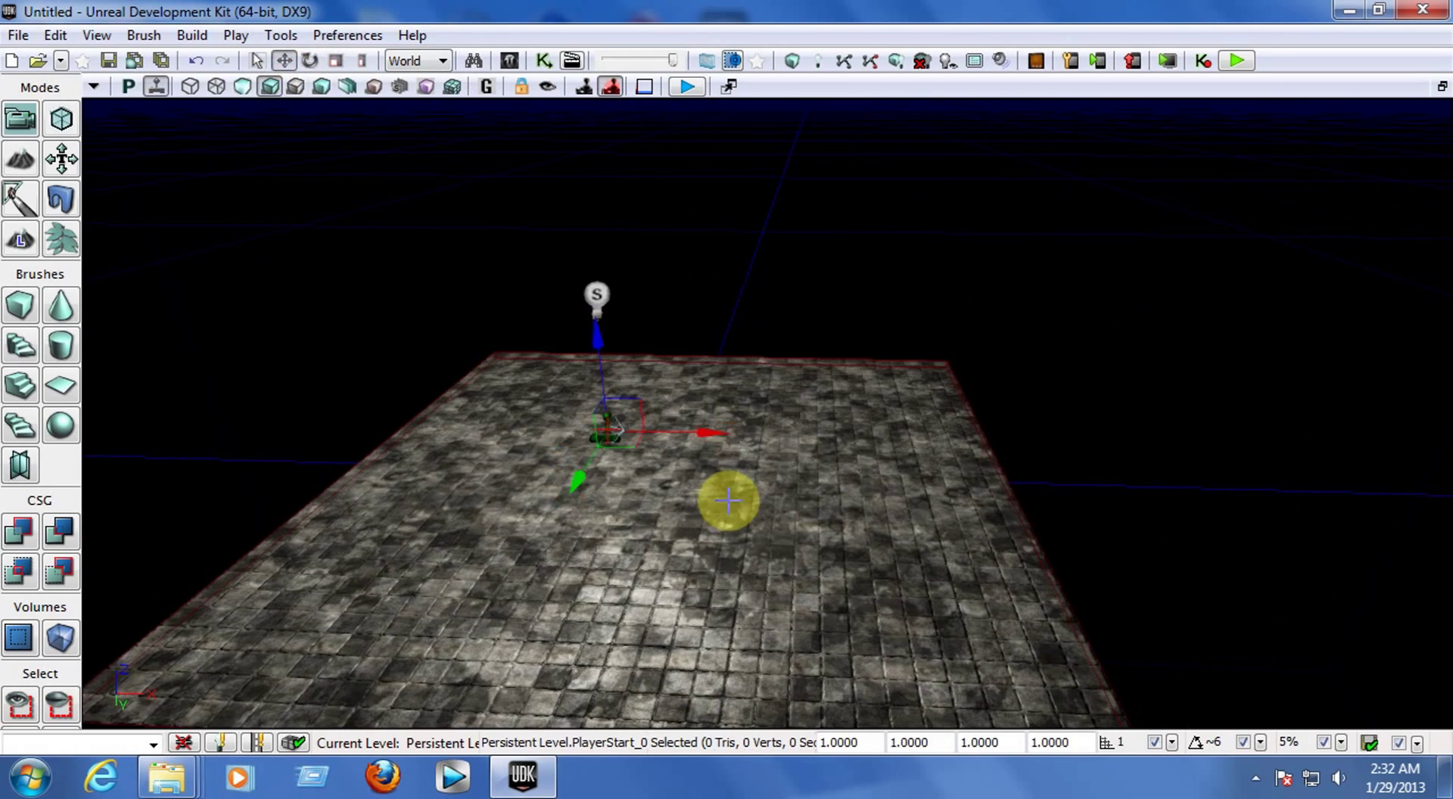
{"action": "left_click_drag", "start_coordinate": [728, 500], "coordinate": [769, 431]}
{"action": "right_click_drag", "start_coordinate": [947, 561], "coordinate": [687, 475]}
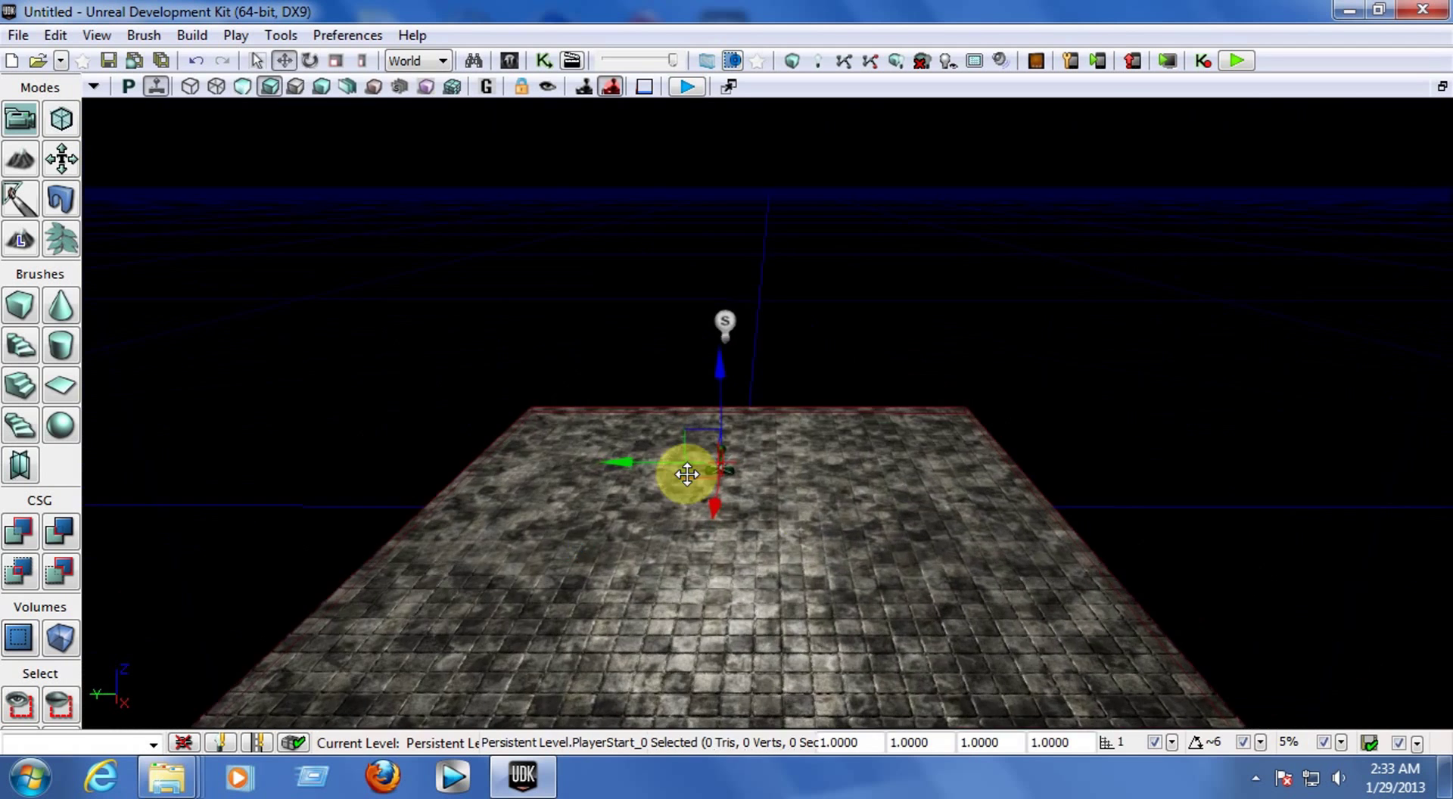
{"action": "left_click_drag", "start_coordinate": [643, 461], "coordinate": [797, 494]}
Step: Examine the PlayerStart's placement on the lit floor from several angles
{"action": "right_click_drag", "start_coordinate": [798, 493], "coordinate": [946, 499]}
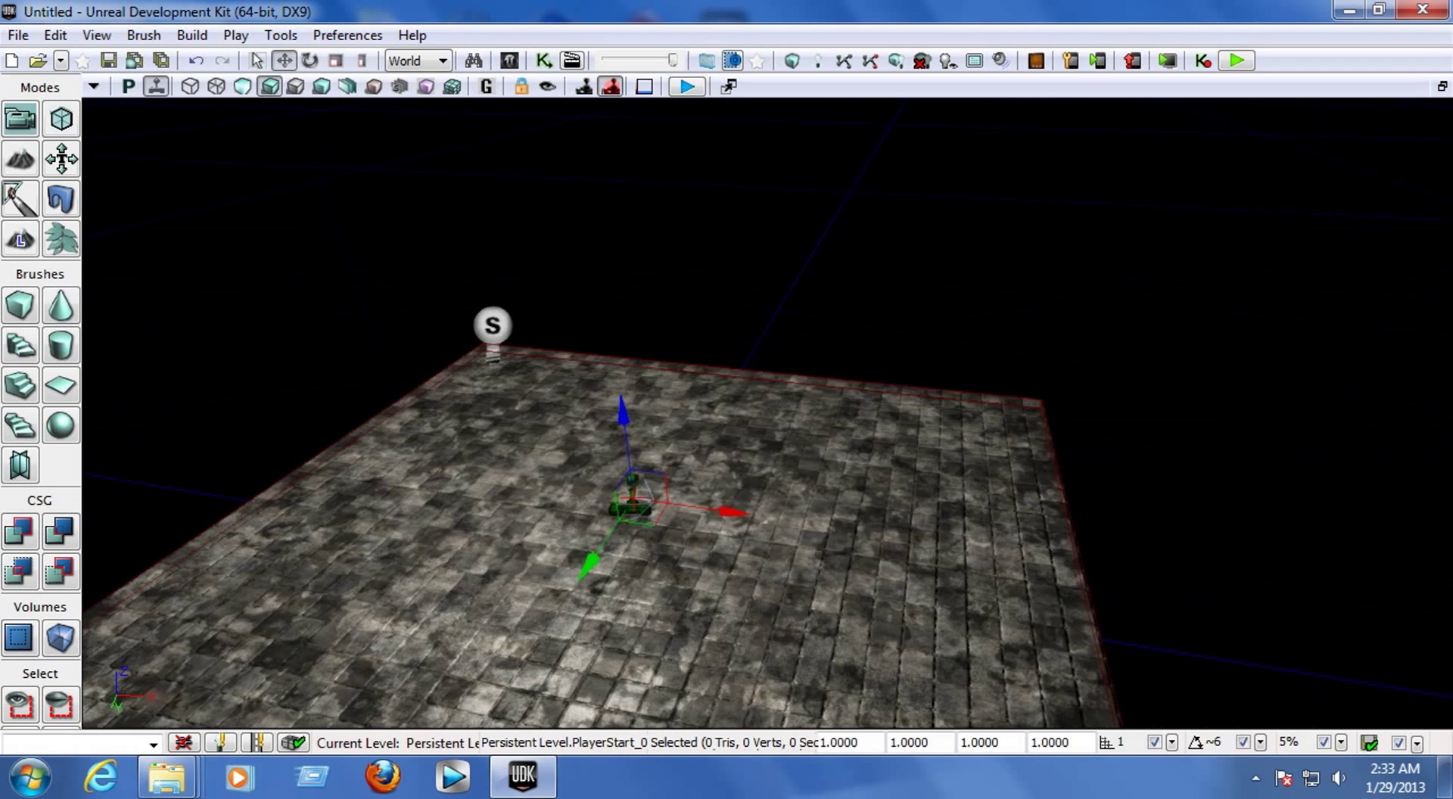
{"action": "left_click_drag", "start_coordinate": [946, 499], "coordinate": [886, 608]}
{"action": "right_click_drag", "start_coordinate": [886, 609], "coordinate": [1392, 514]}
{"action": "left_click_drag", "start_coordinate": [887, 609], "coordinate": [1416, 605]}
{"action": "right_click_drag", "start_coordinate": [886, 609], "coordinate": [886, 608]}
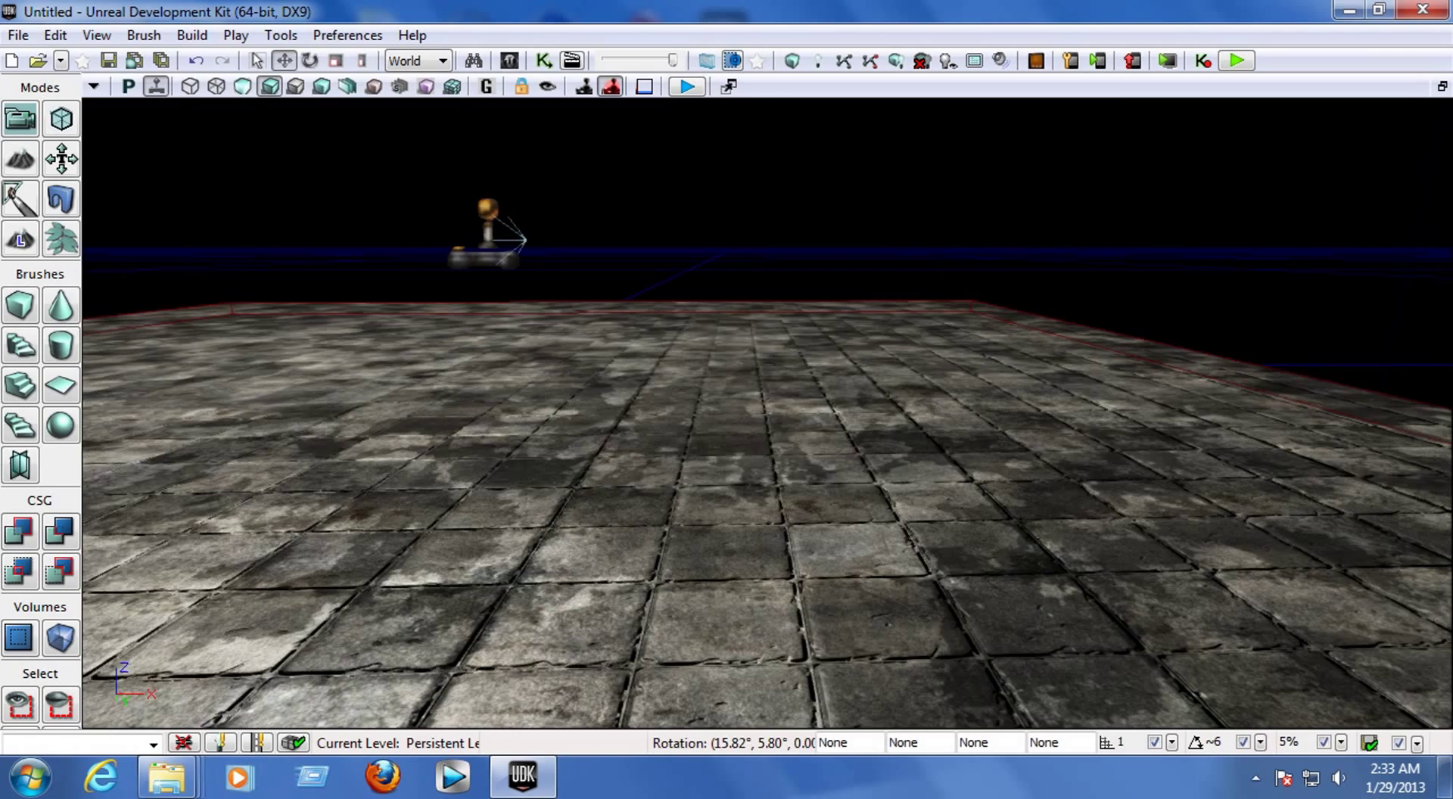
{"action": "right_click_drag", "start_coordinate": [886, 609], "coordinate": [605, 666]}
{"action": "right_click_drag", "start_coordinate": [886, 609], "coordinate": [882, 575]}
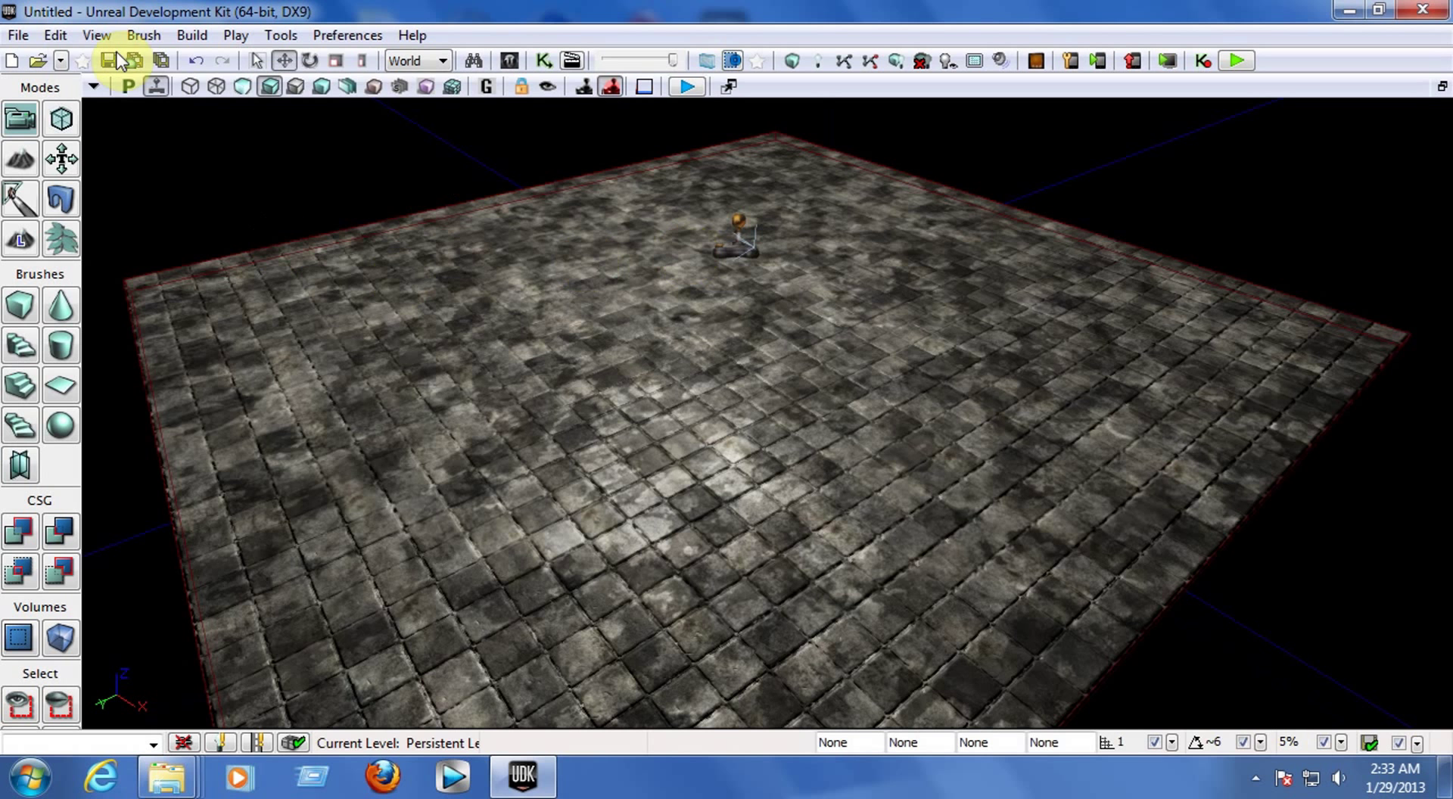
Step: Set the Default Game Type in the World Properties to UTCTFGame_Content
{"action": "left_click", "coordinate": [85, 37]}
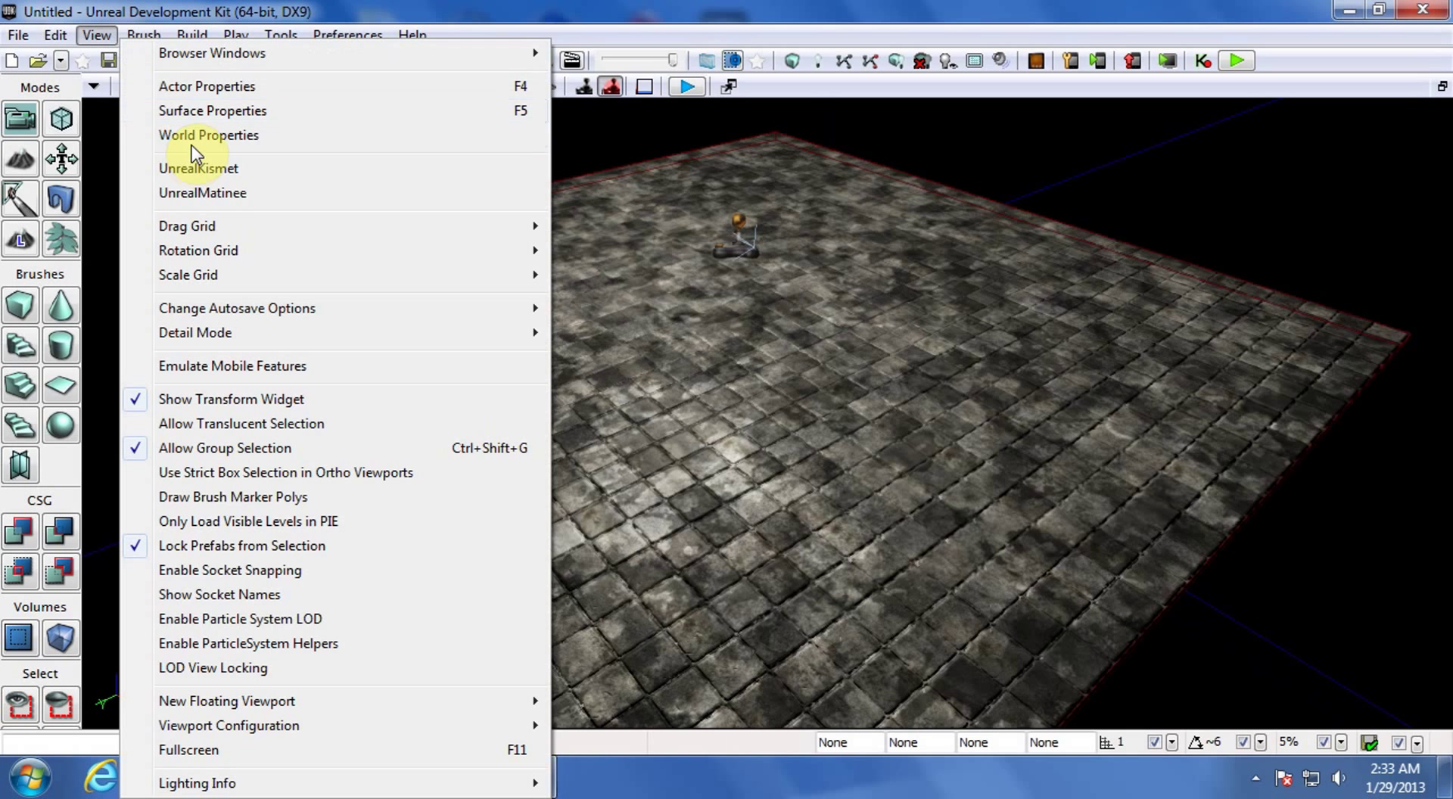
{"action": "left_click", "coordinate": [253, 134]}
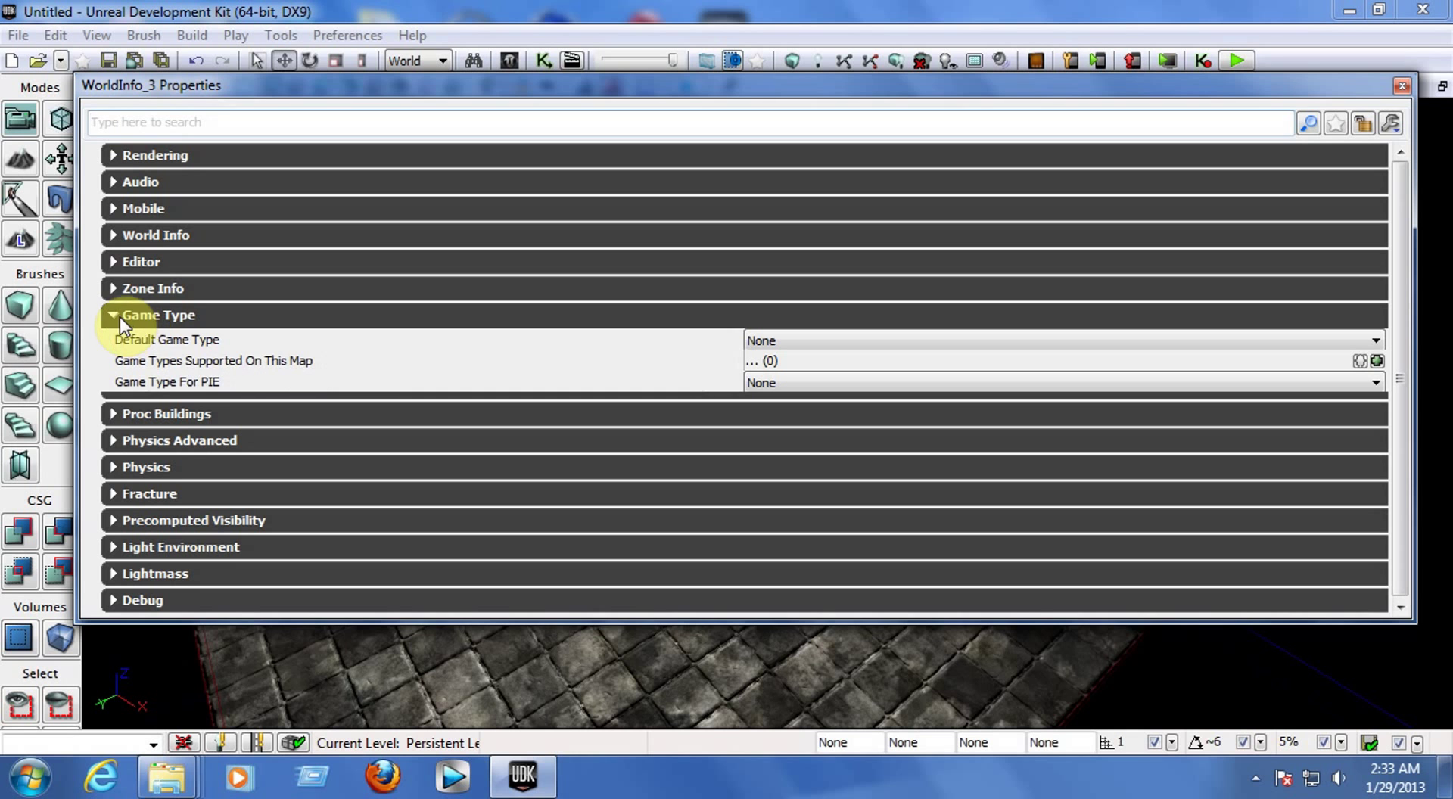
{"action": "left_click", "coordinate": [757, 342]}
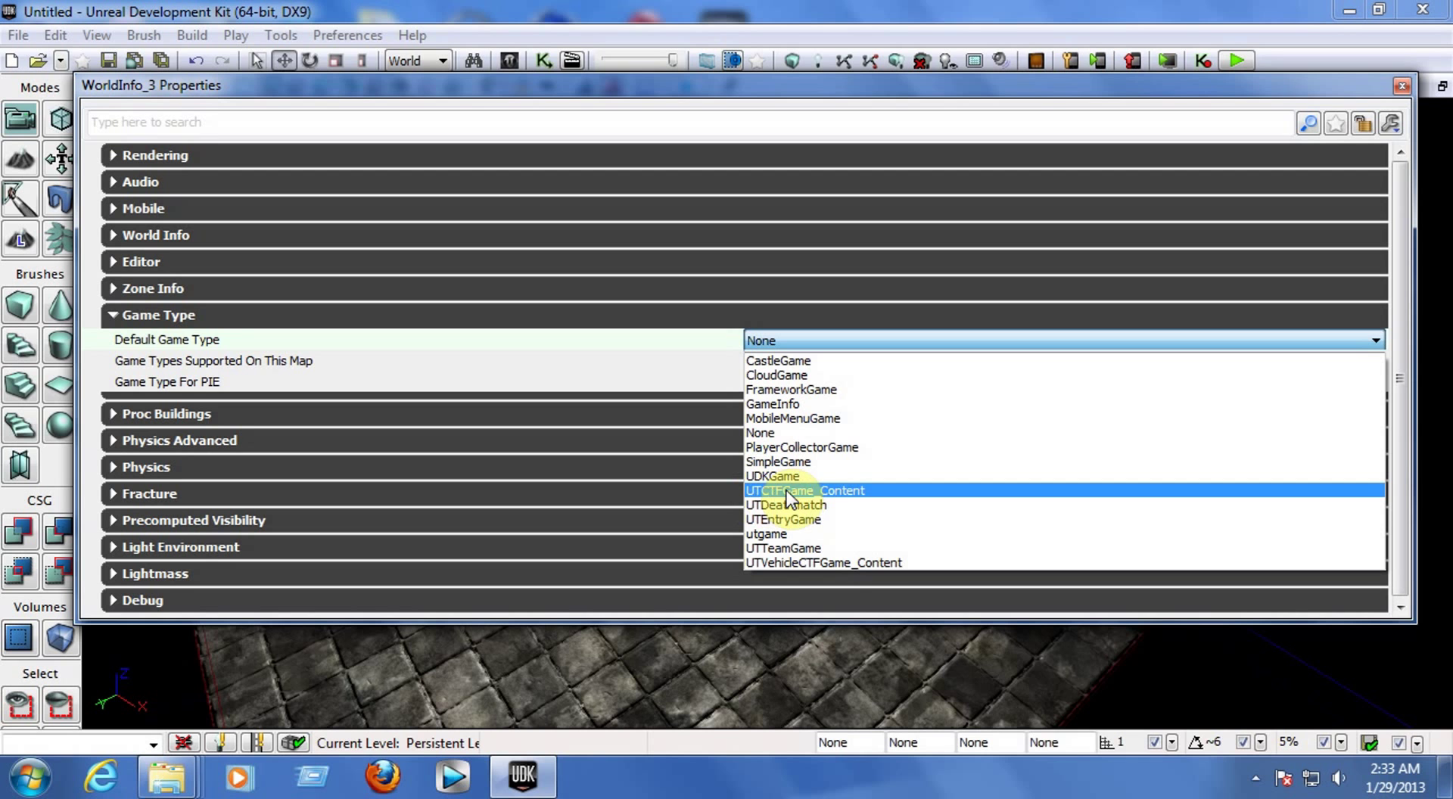
{"action": "left_click", "coordinate": [838, 501]}
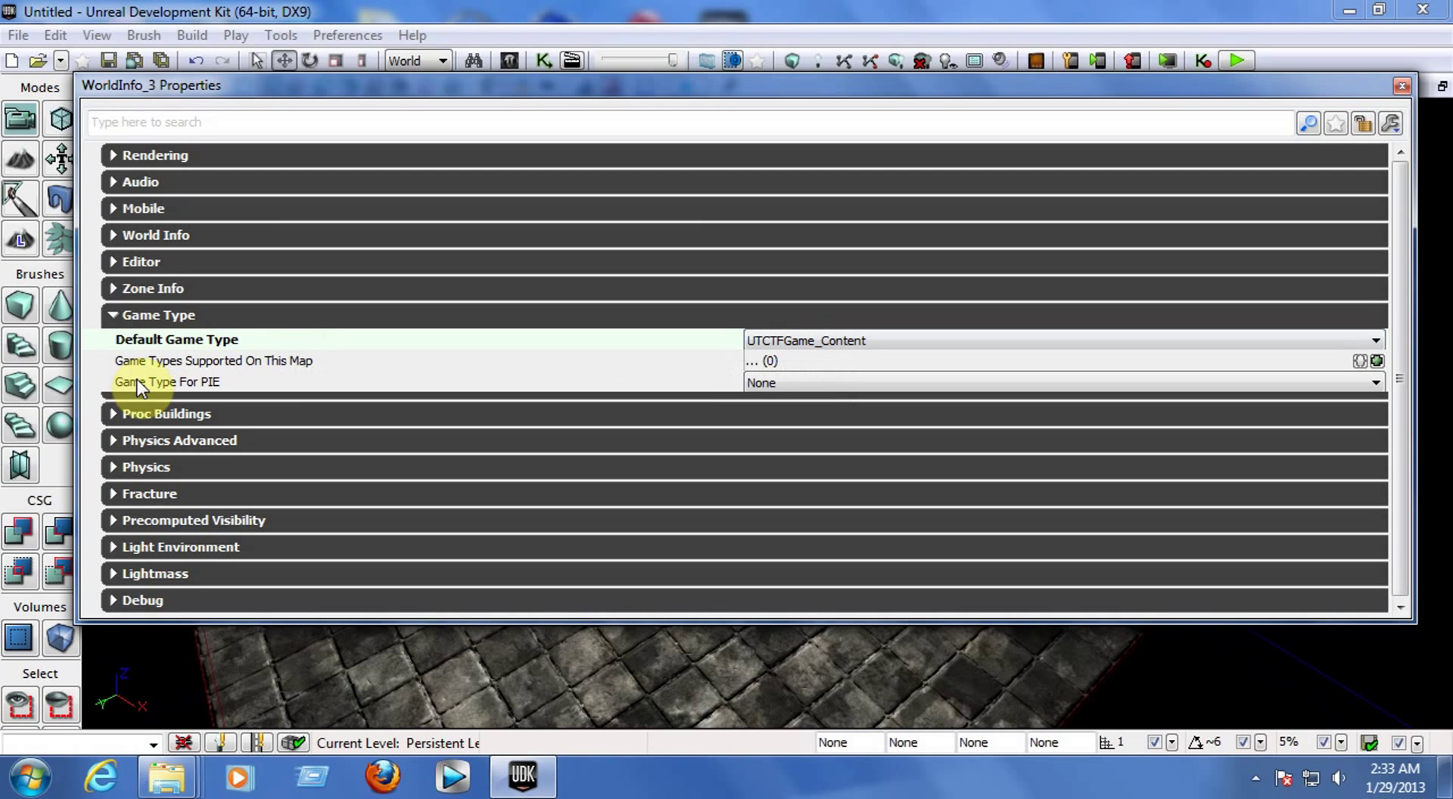
Step: Set the Game Type For PIE to UTCTFGame_Content and close the World Properties
{"action": "mouse_move", "coordinate": [124, 383]}
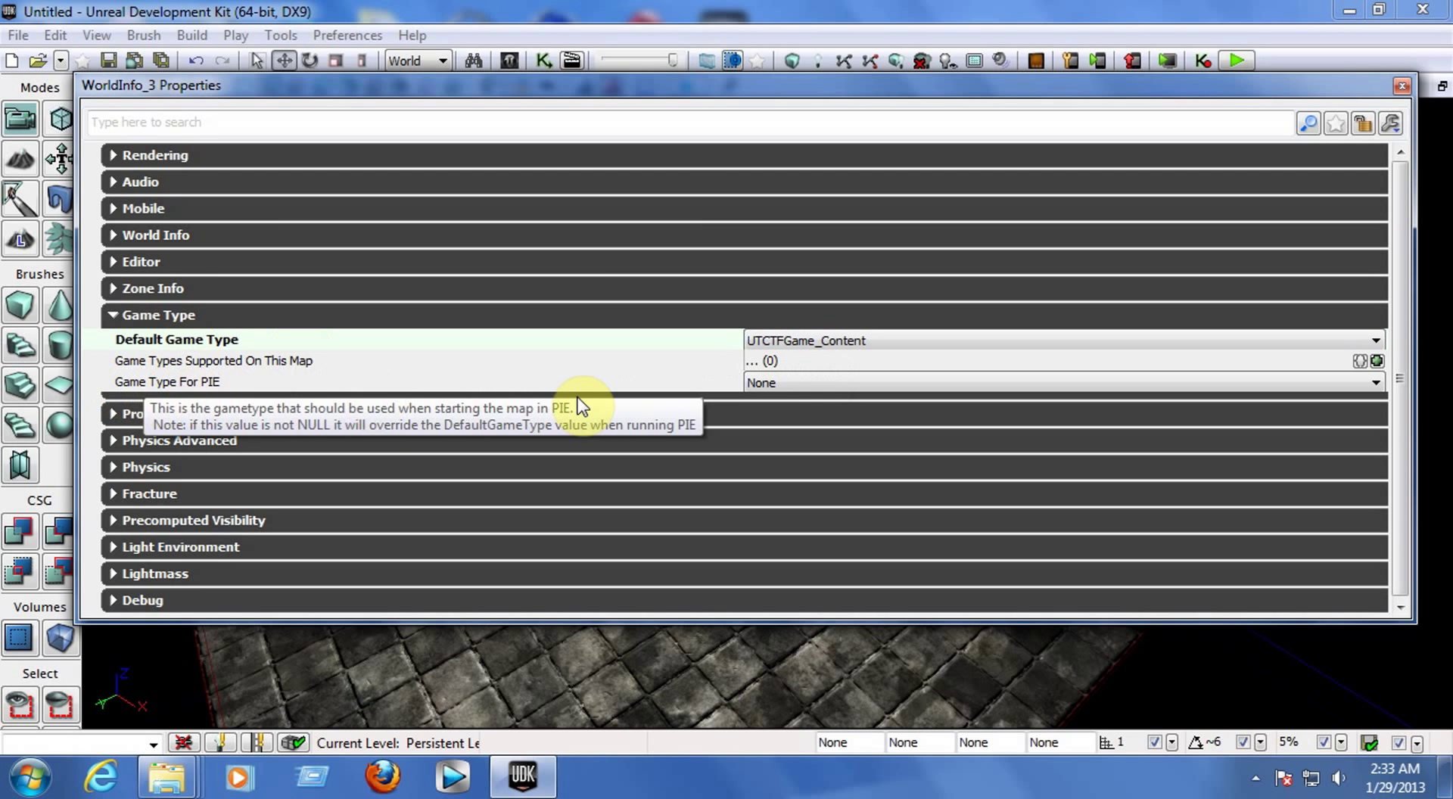
{"action": "left_click", "coordinate": [776, 385]}
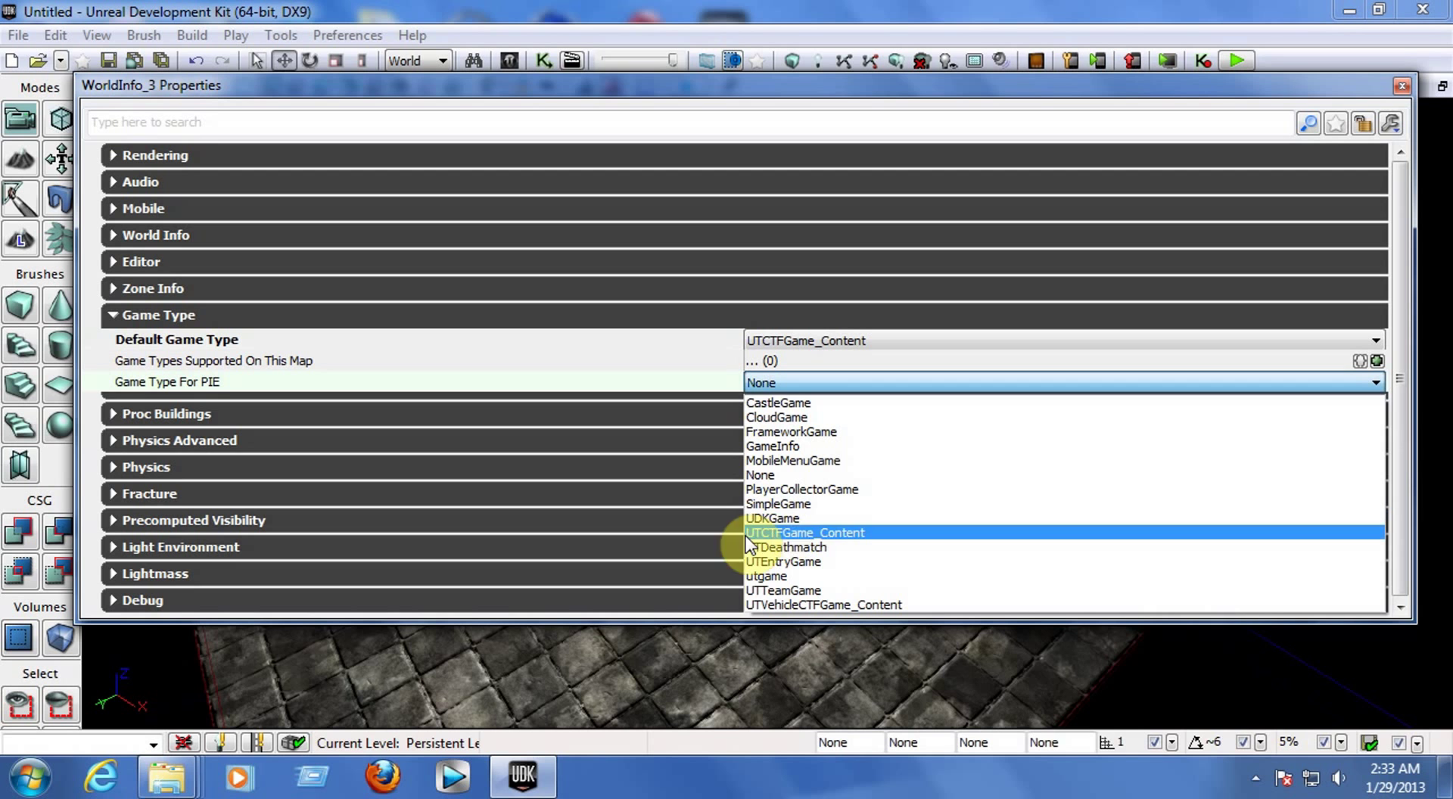
{"action": "left_click", "coordinate": [803, 533]}
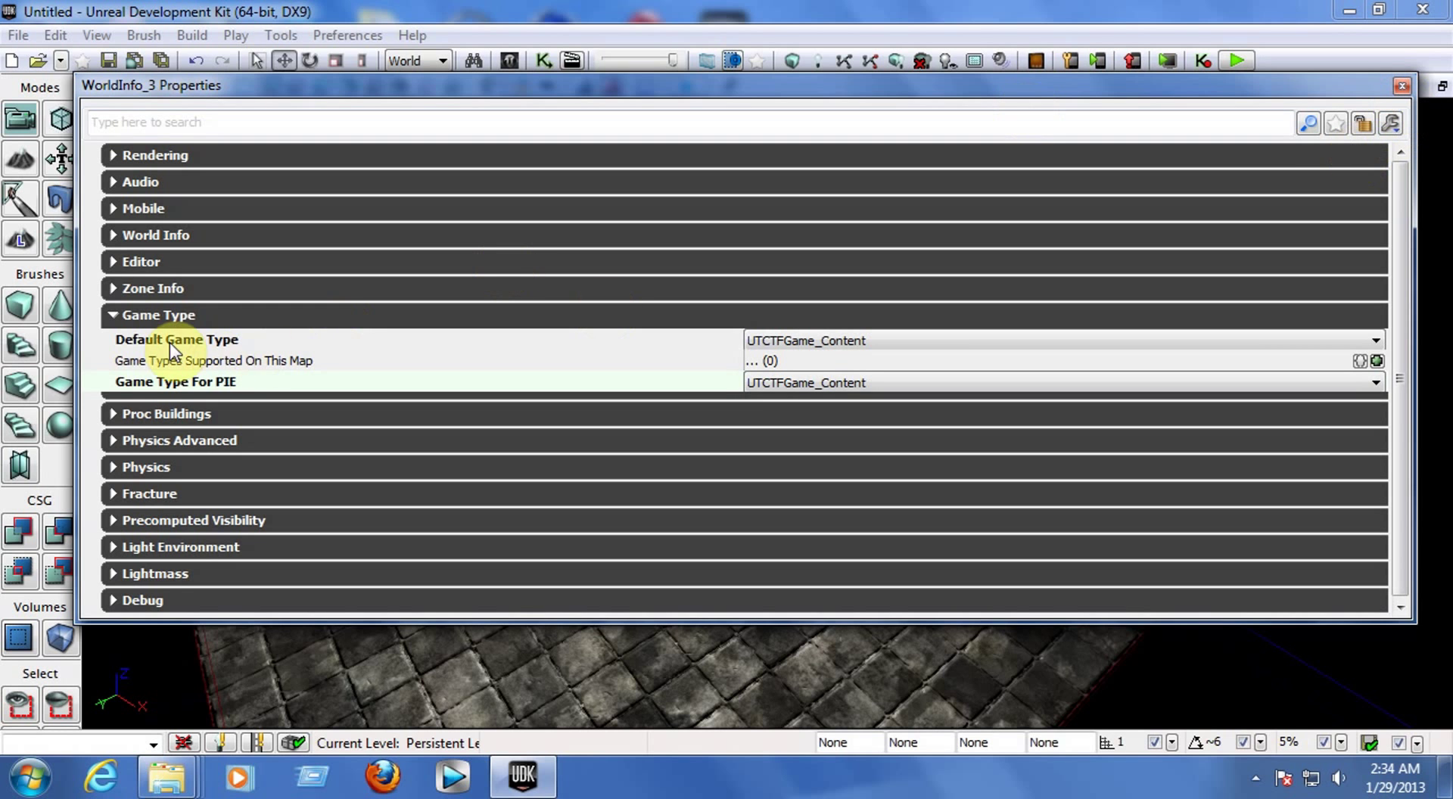
{"action": "mouse_move", "coordinate": [206, 347]}
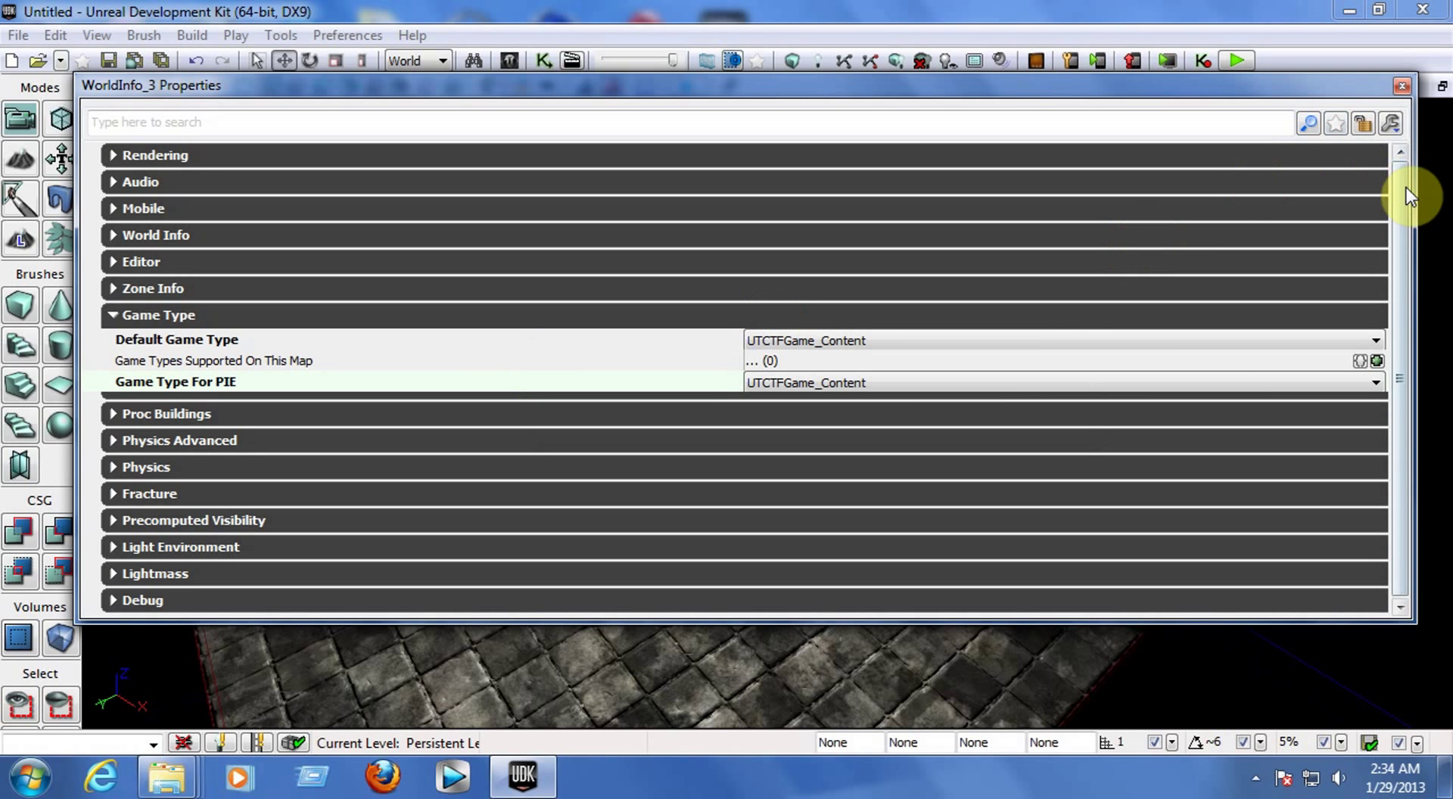
{"action": "left_click", "coordinate": [1406, 294]}
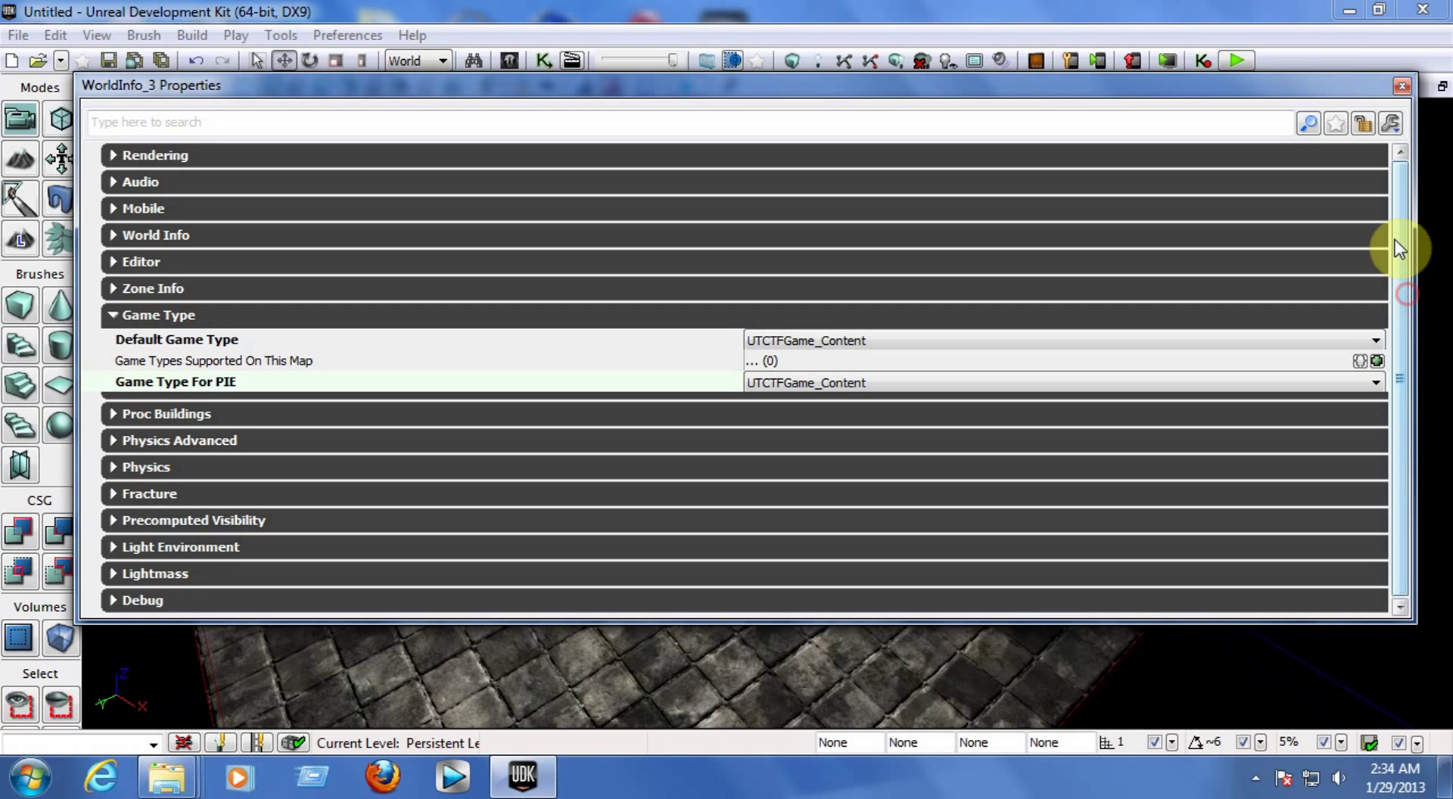
{"action": "left_click", "coordinate": [1402, 86]}
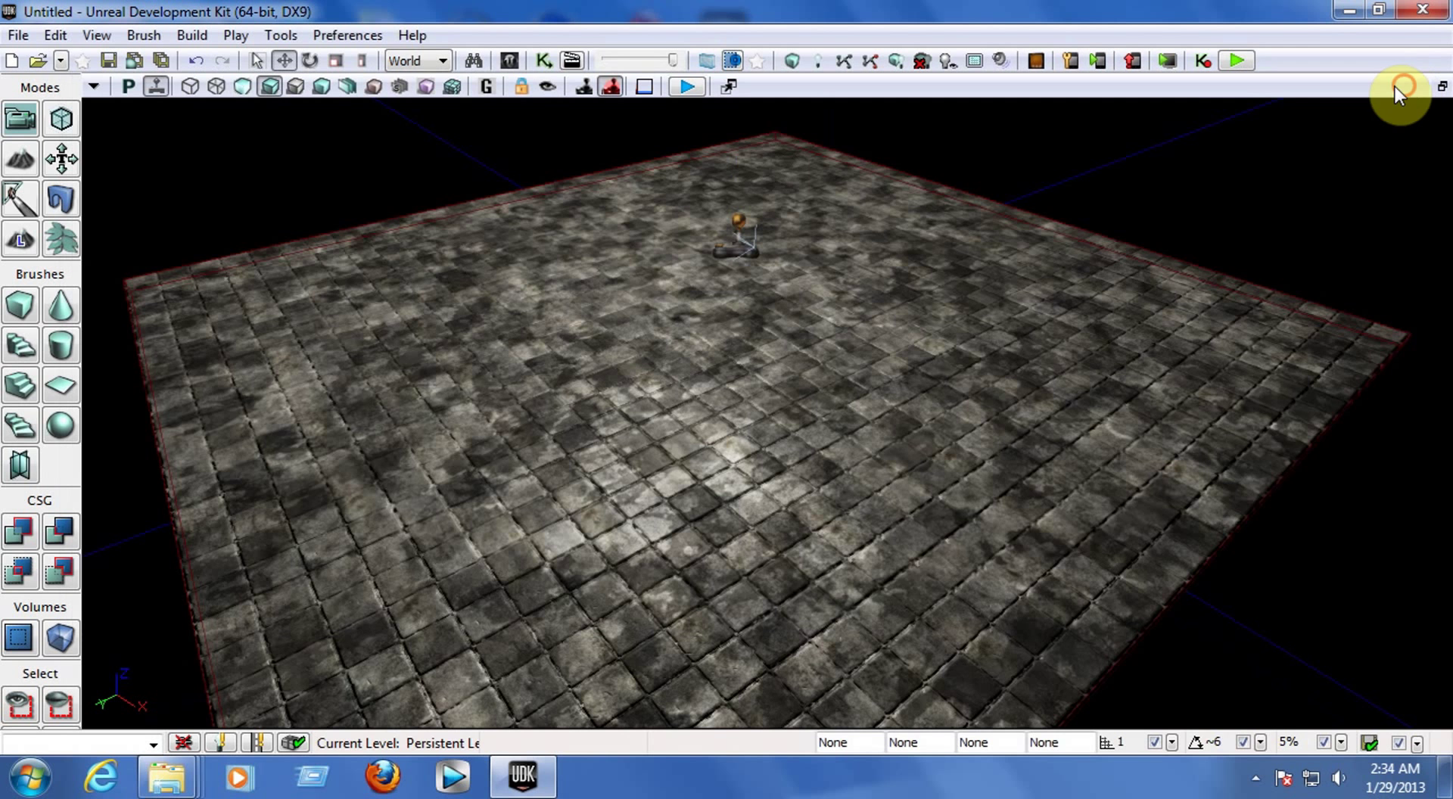
Step: Build the level's AI paths and dismiss the map check report
{"action": "right_click_drag", "start_coordinate": [662, 276], "coordinate": [582, 262]}
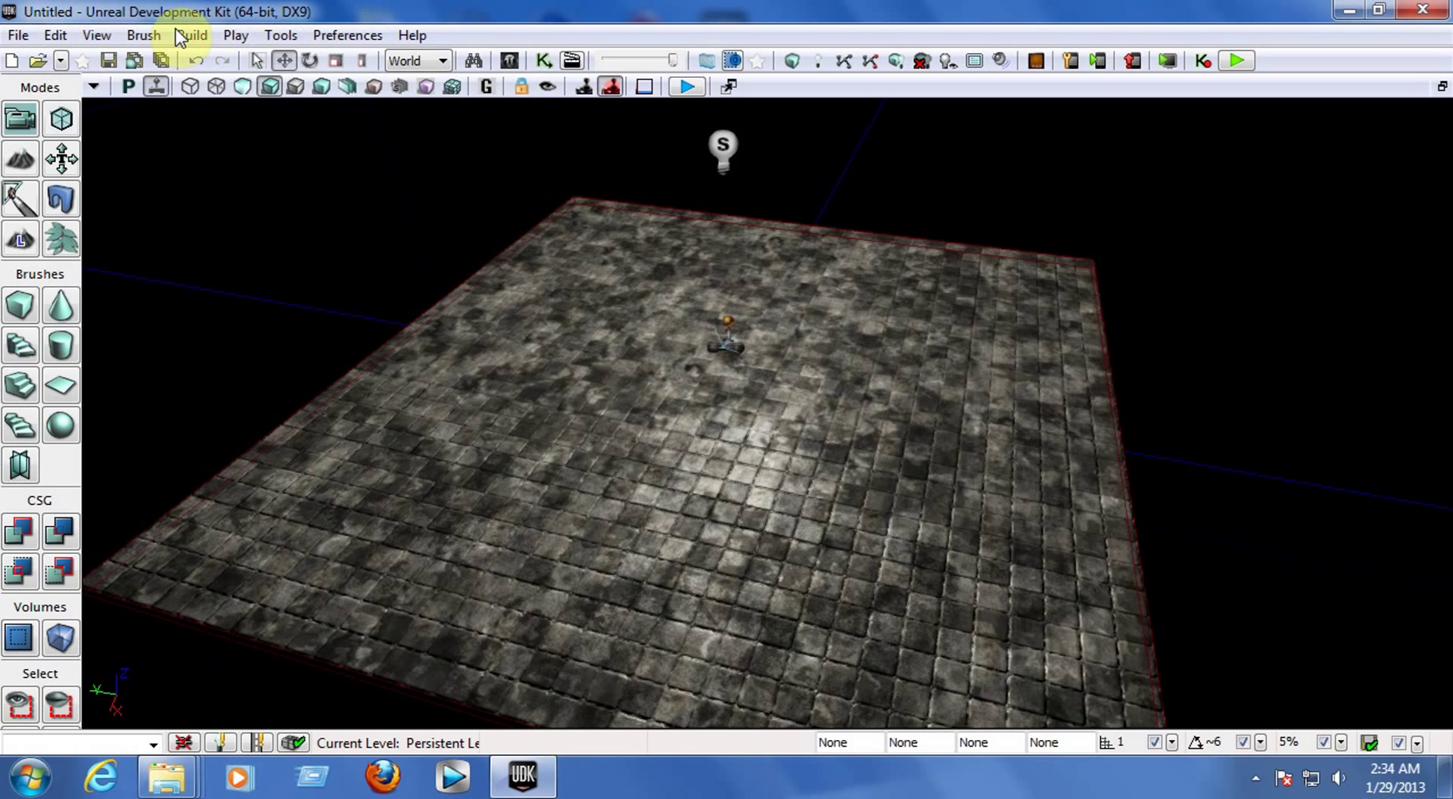
{"action": "left_click", "coordinate": [194, 35]}
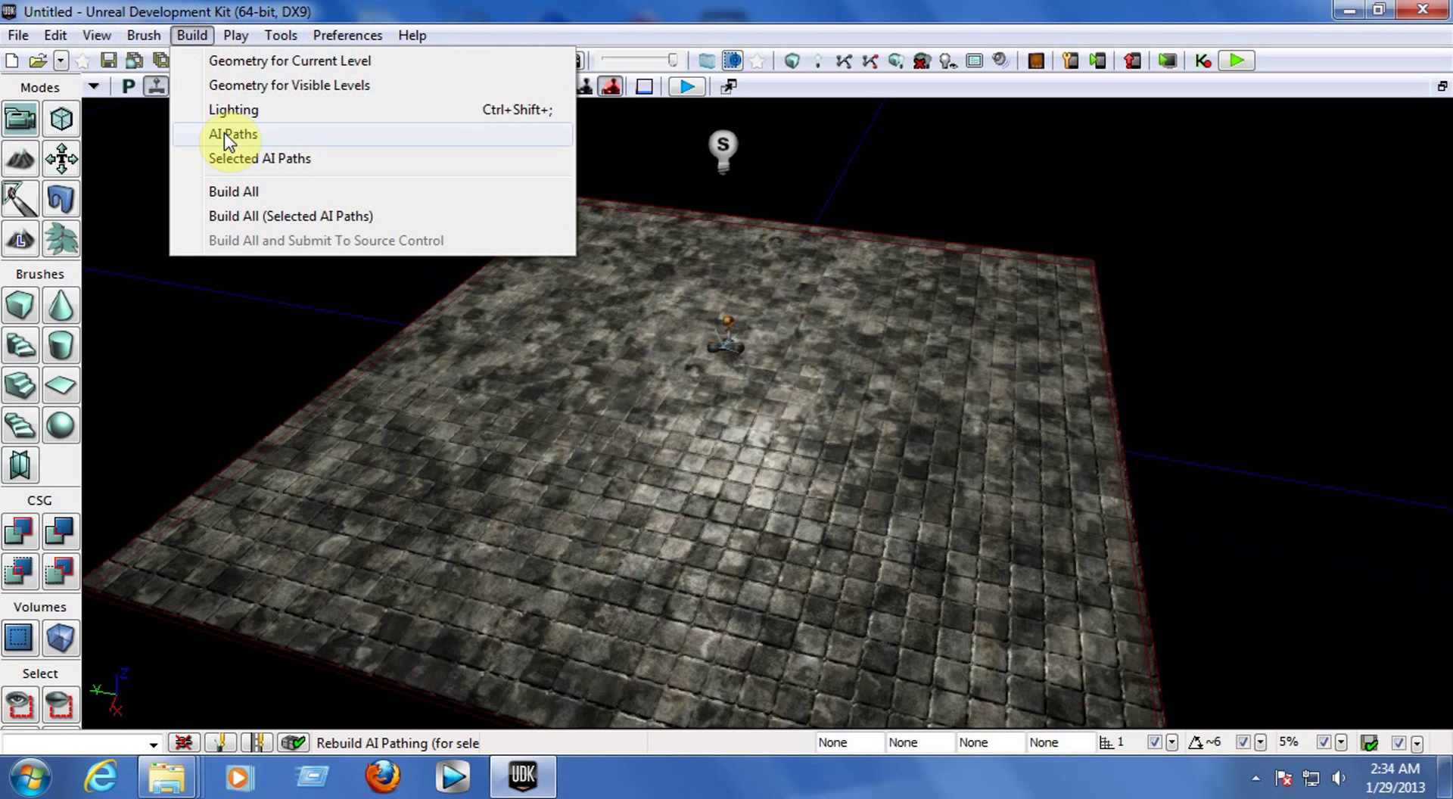
{"action": "left_click", "coordinate": [262, 136]}
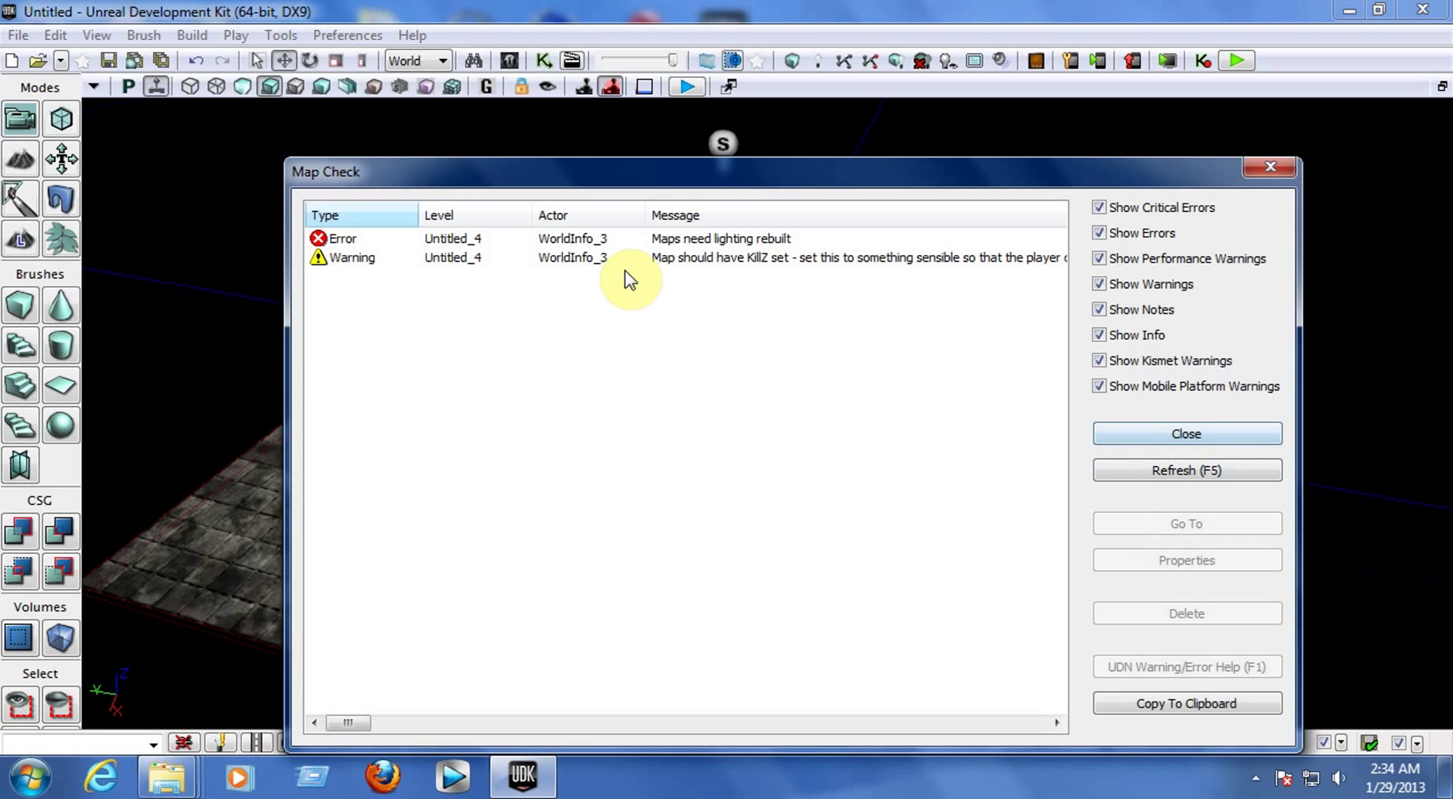
{"action": "left_click", "coordinate": [1165, 434]}
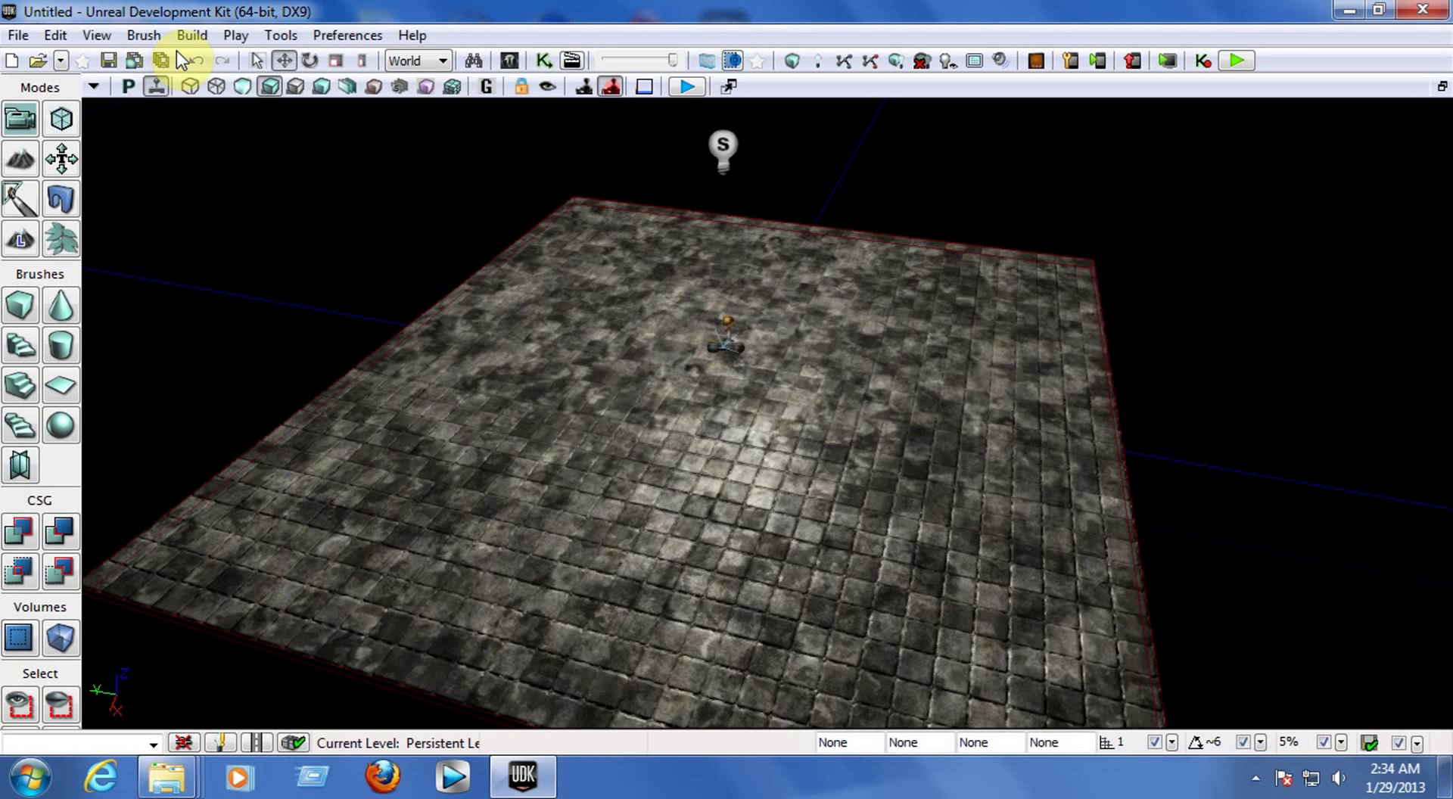
Step: Build the level's lighting at Preview quality with Lightmass, including BSP and static meshes, and dismiss the map check report
{"action": "left_click", "coordinate": [192, 35]}
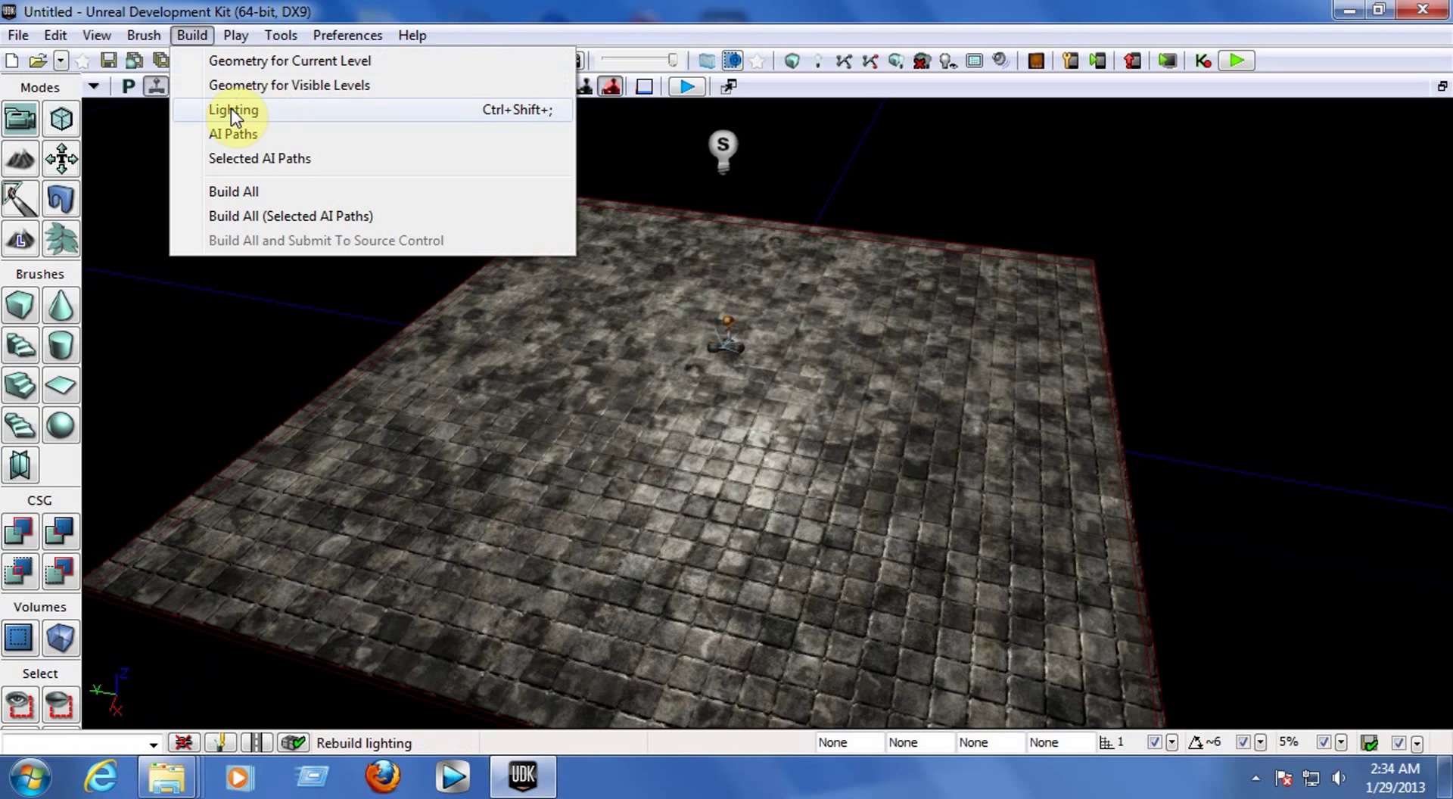
{"action": "left_click", "coordinate": [261, 110]}
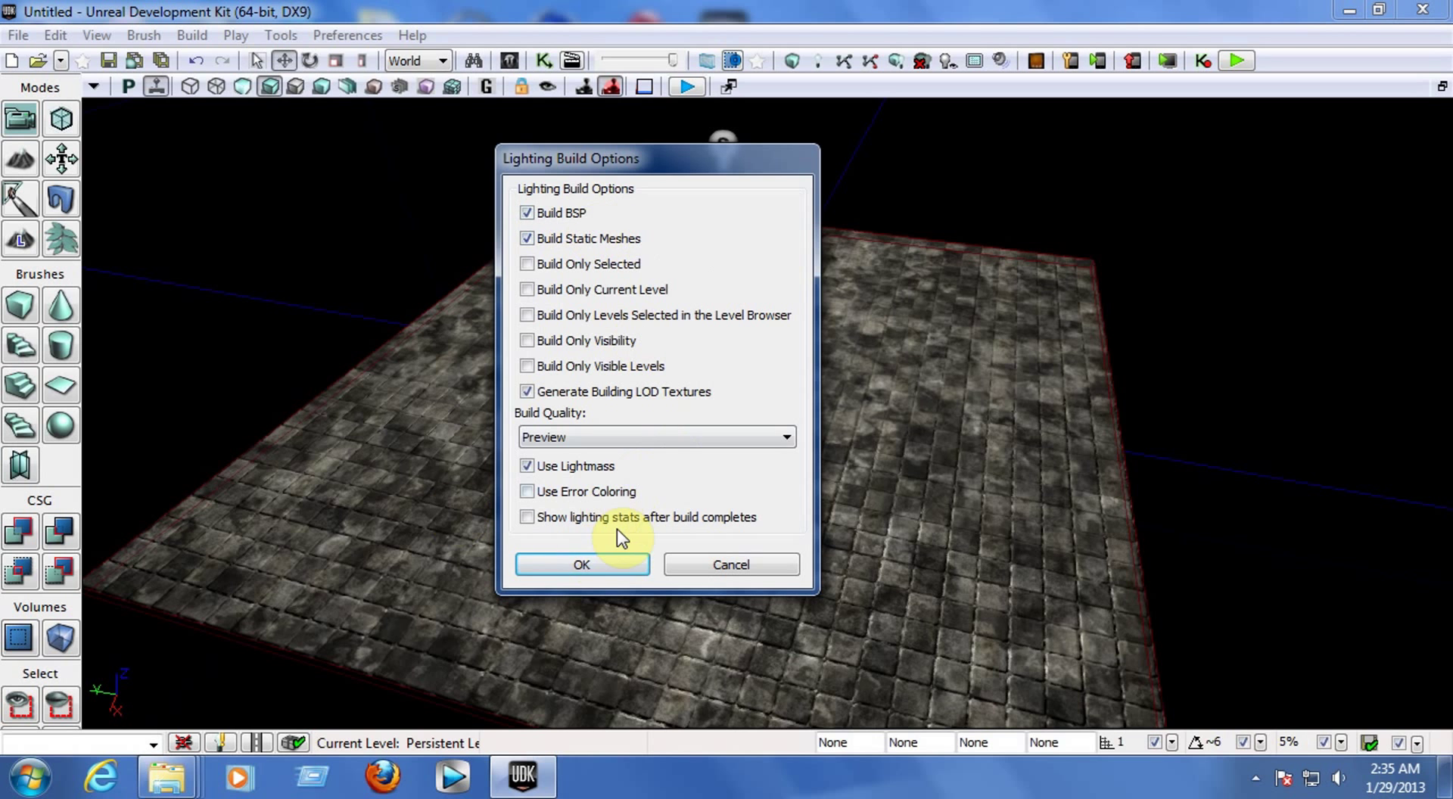
{"action": "left_click", "coordinate": [585, 563]}
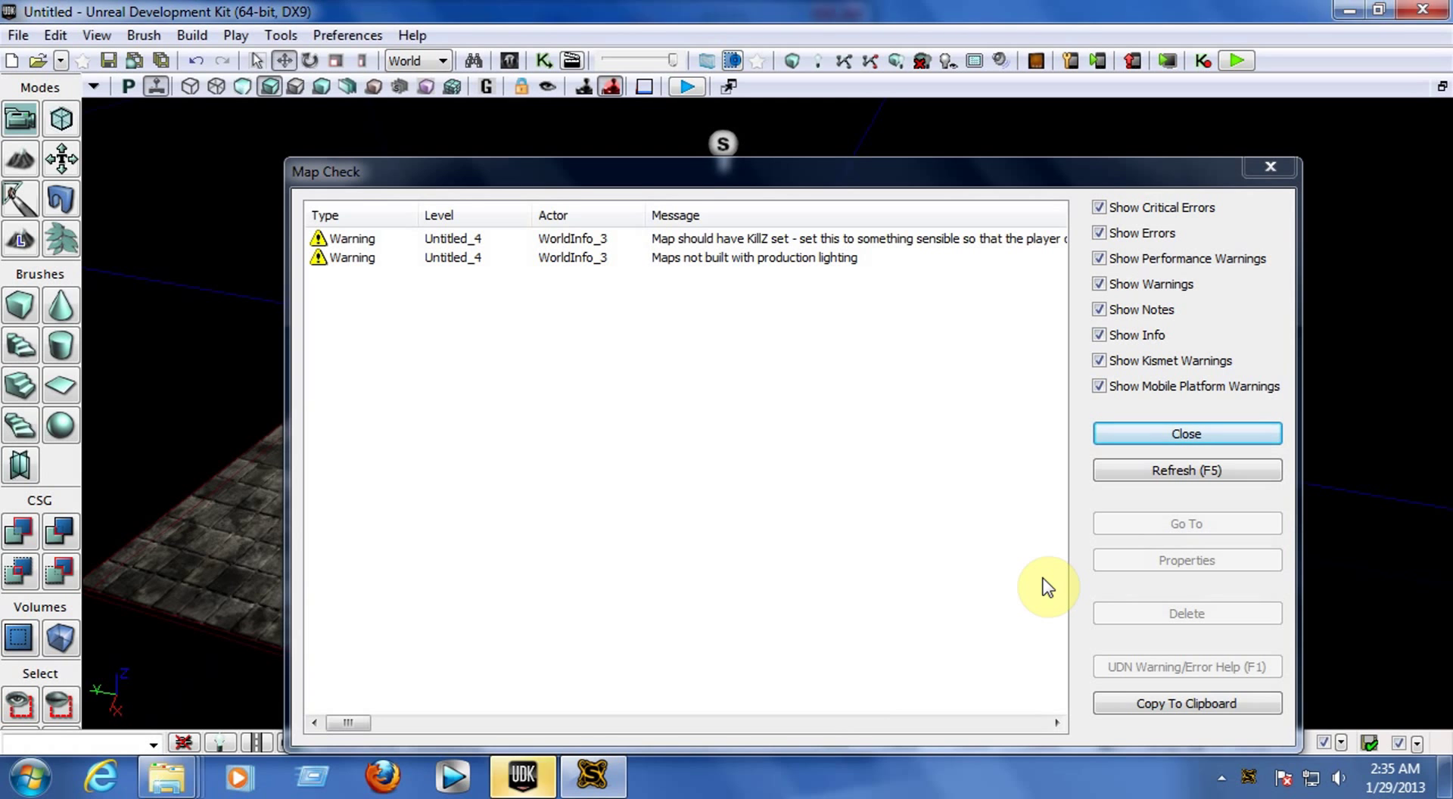
{"action": "left_click_drag", "start_coordinate": [601, 171], "coordinate": [481, 139]}
{"action": "left_click", "coordinate": [1145, 138]}
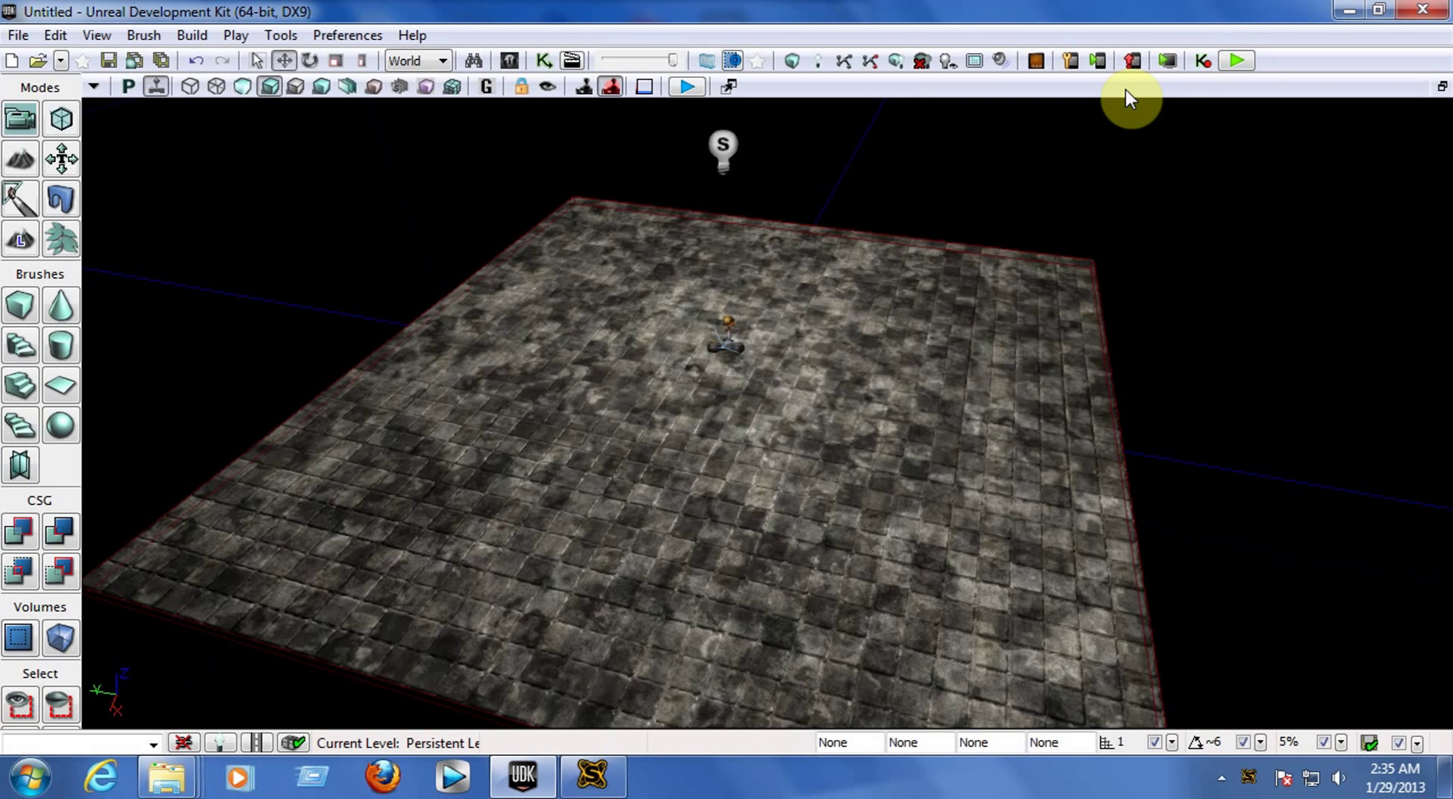
Step: Play-test the level in the editor preview, looking around the floor and firing the weapon, and end the preview
{"action": "left_click", "coordinate": [1242, 65]}
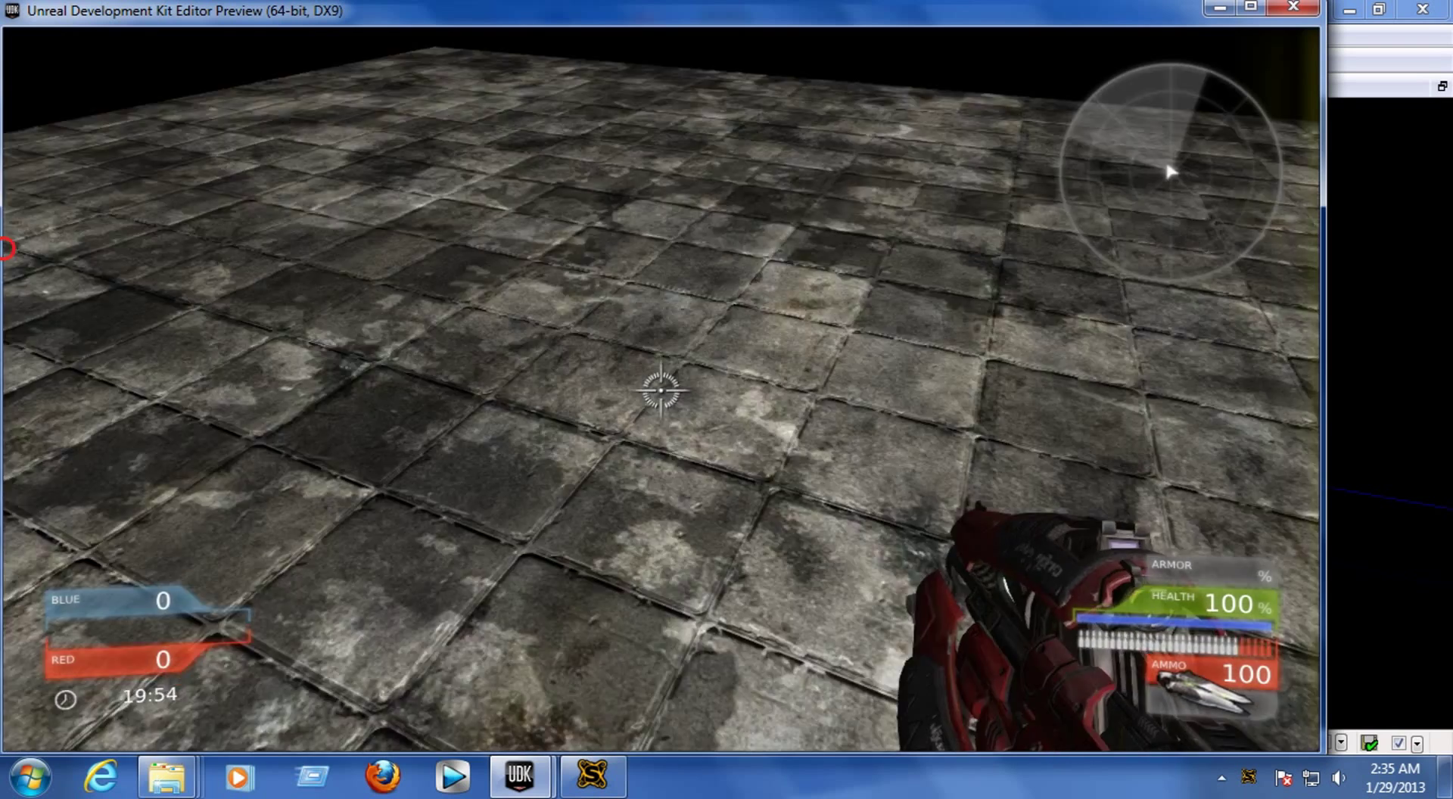
{"action": "left_click", "coordinate": [661, 390]}
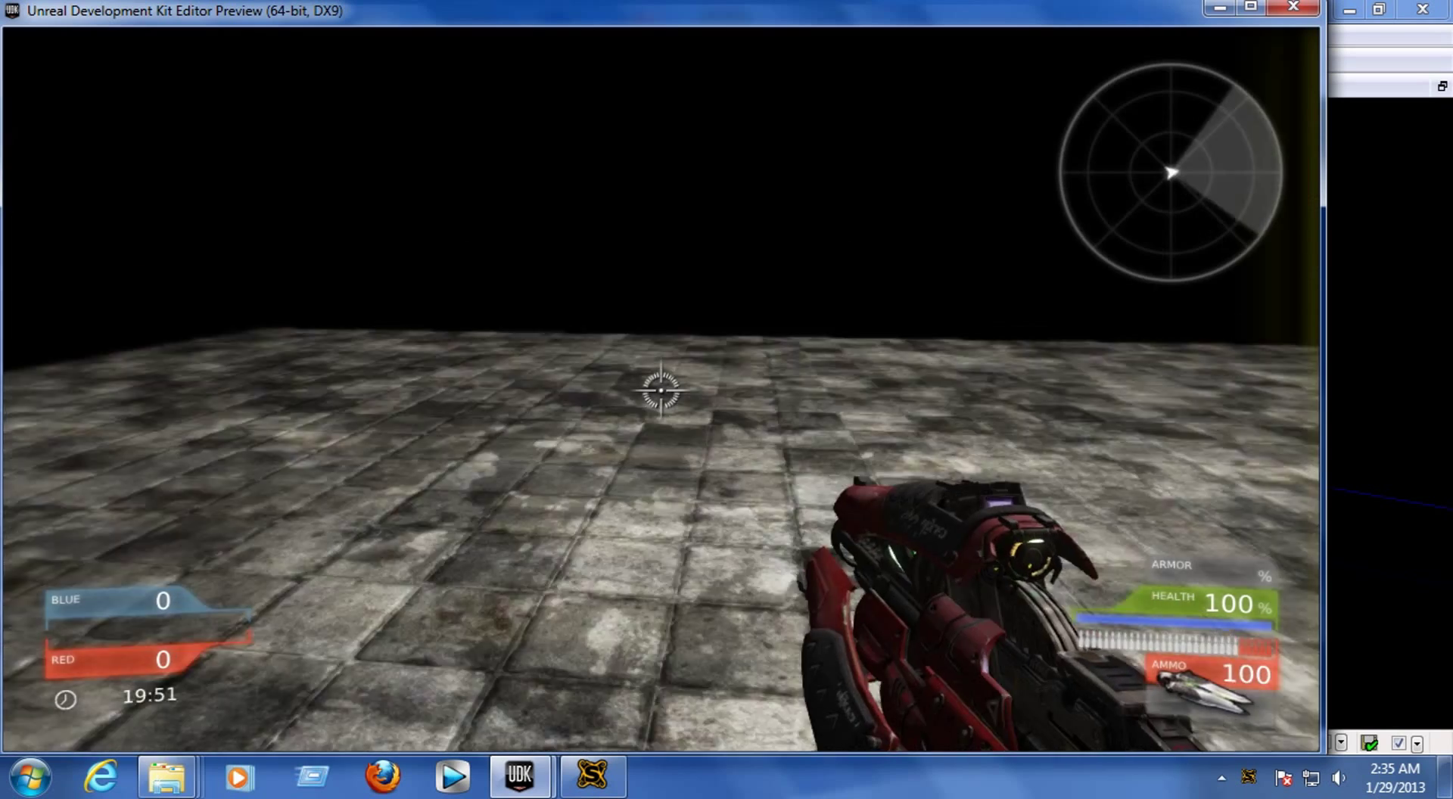
{"action": "left_click", "coordinate": [661, 390]}
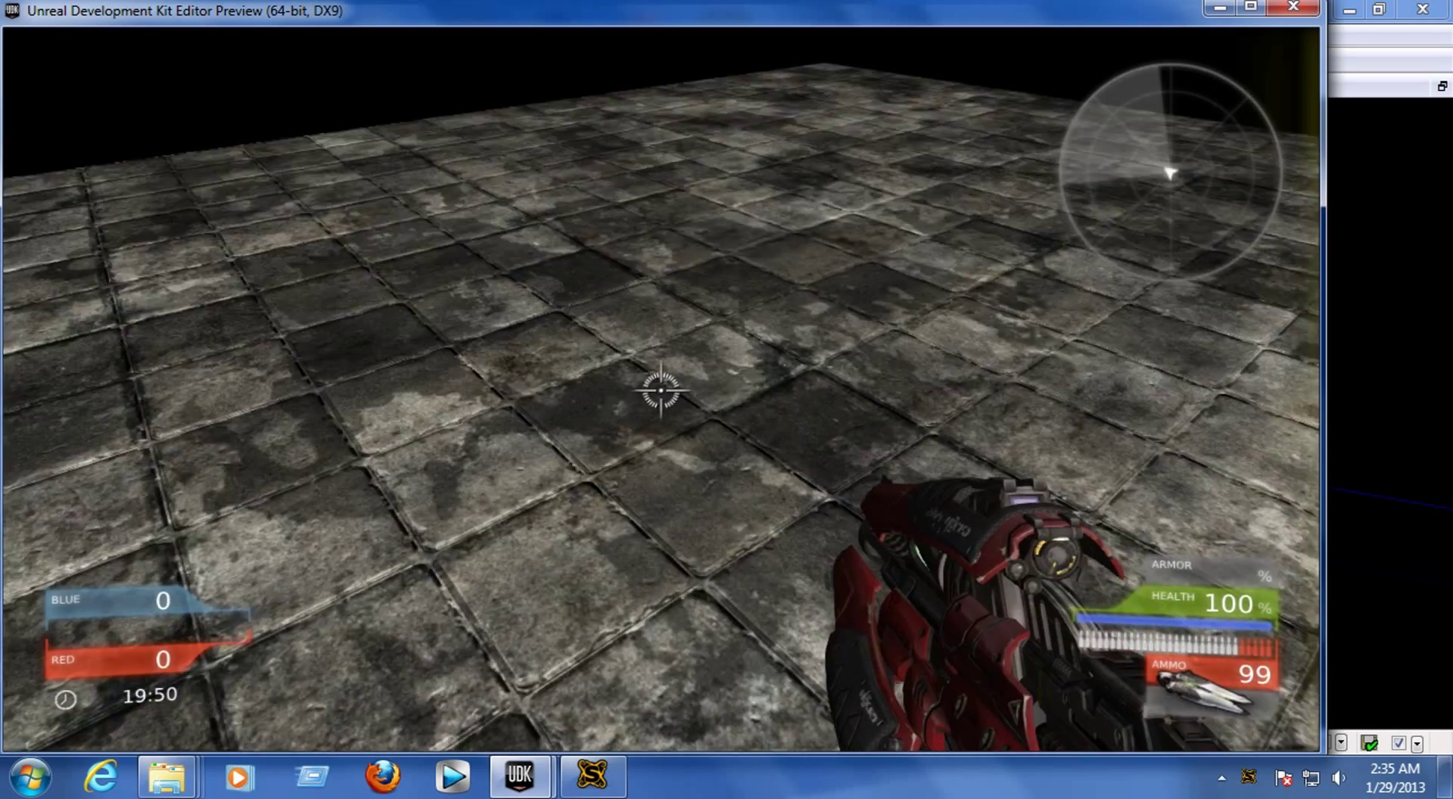
{"action": "right_click", "coordinate": [661, 391]}
{"action": "left_click", "coordinate": [661, 390]}
{"action": "left_click", "coordinate": [661, 390]}
{"action": "left_click", "coordinate": [661, 391]}
{"action": "left_click", "coordinate": [661, 391]}
{"action": "left_click", "coordinate": [661, 390]}
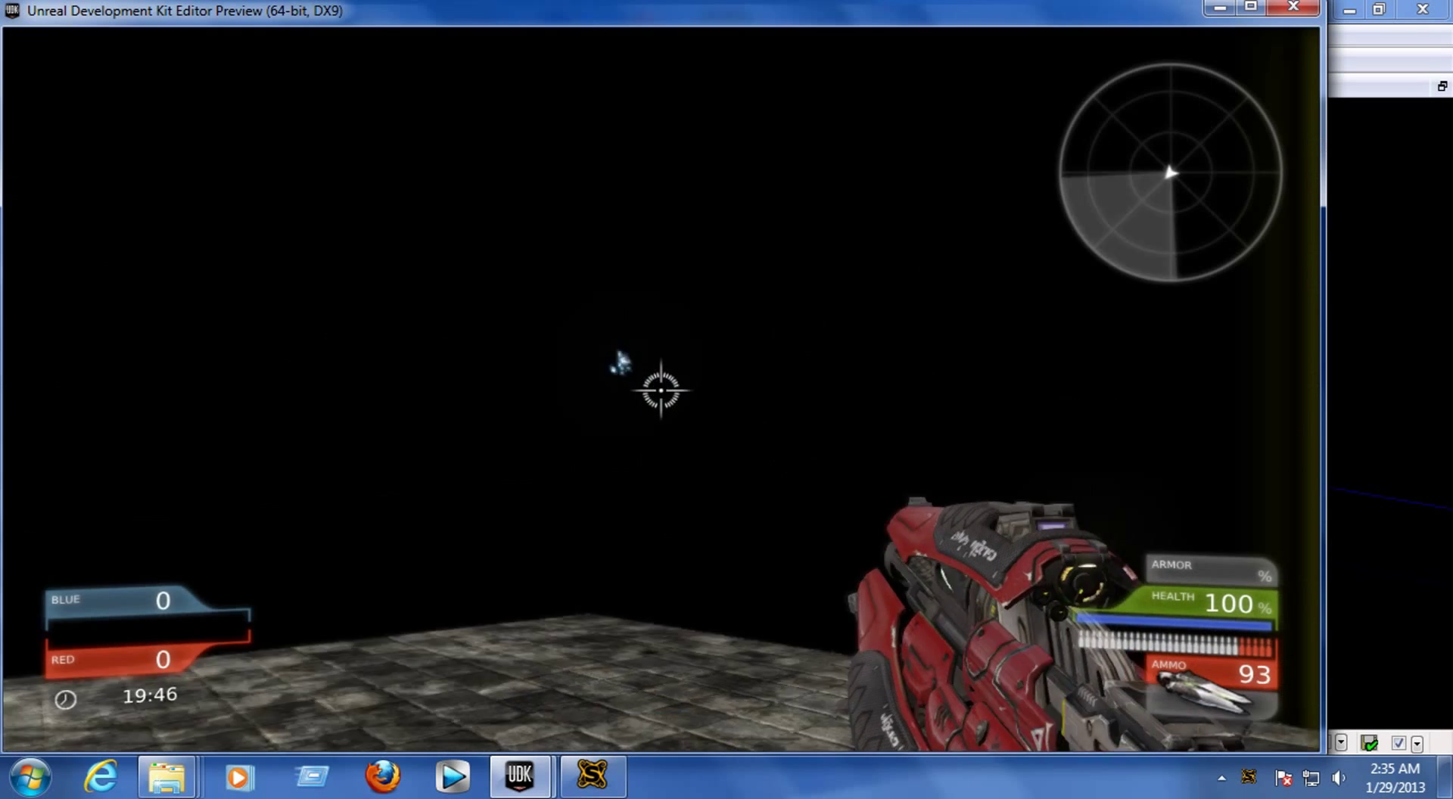
{"action": "left_click", "coordinate": [661, 391]}
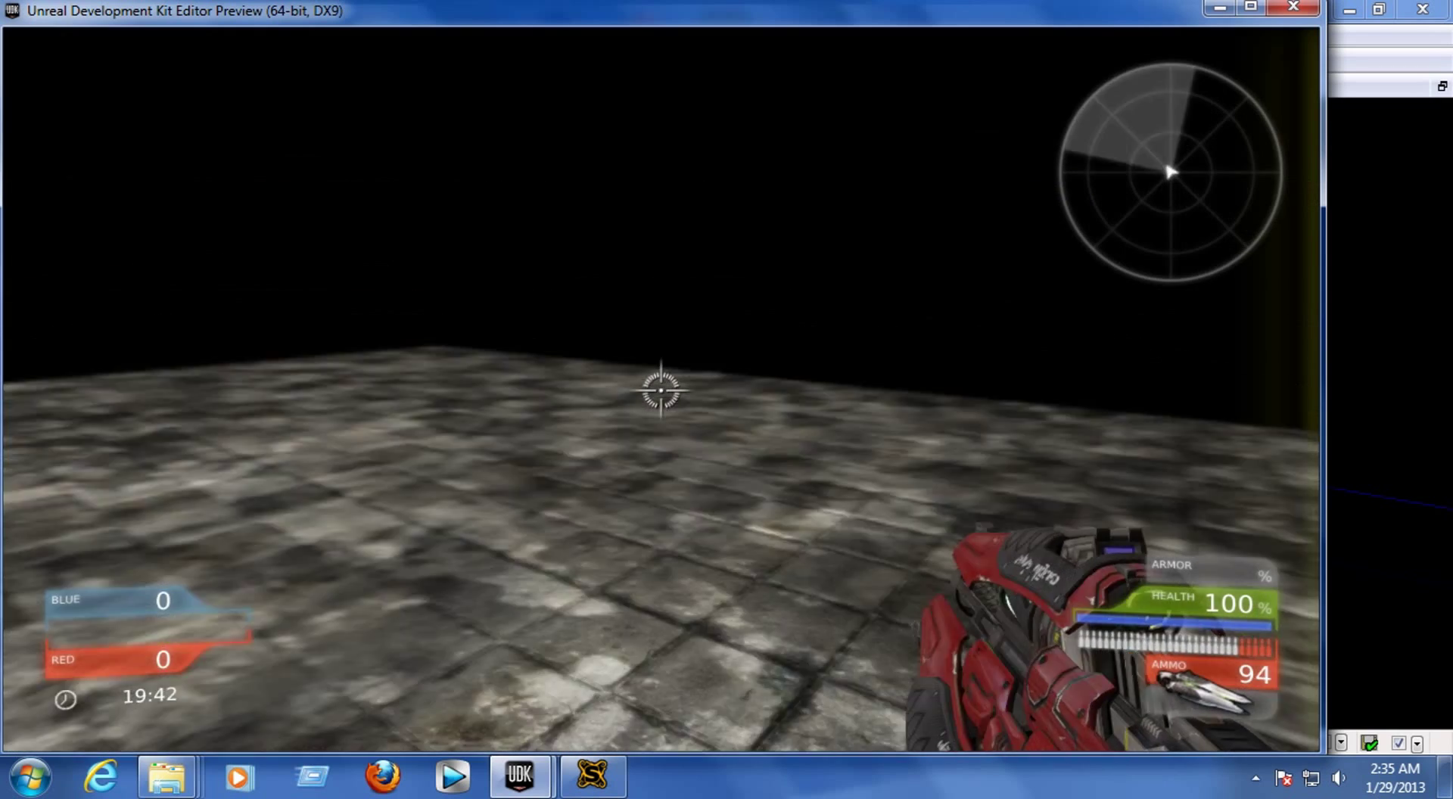
{"action": "left_click", "coordinate": [661, 390]}
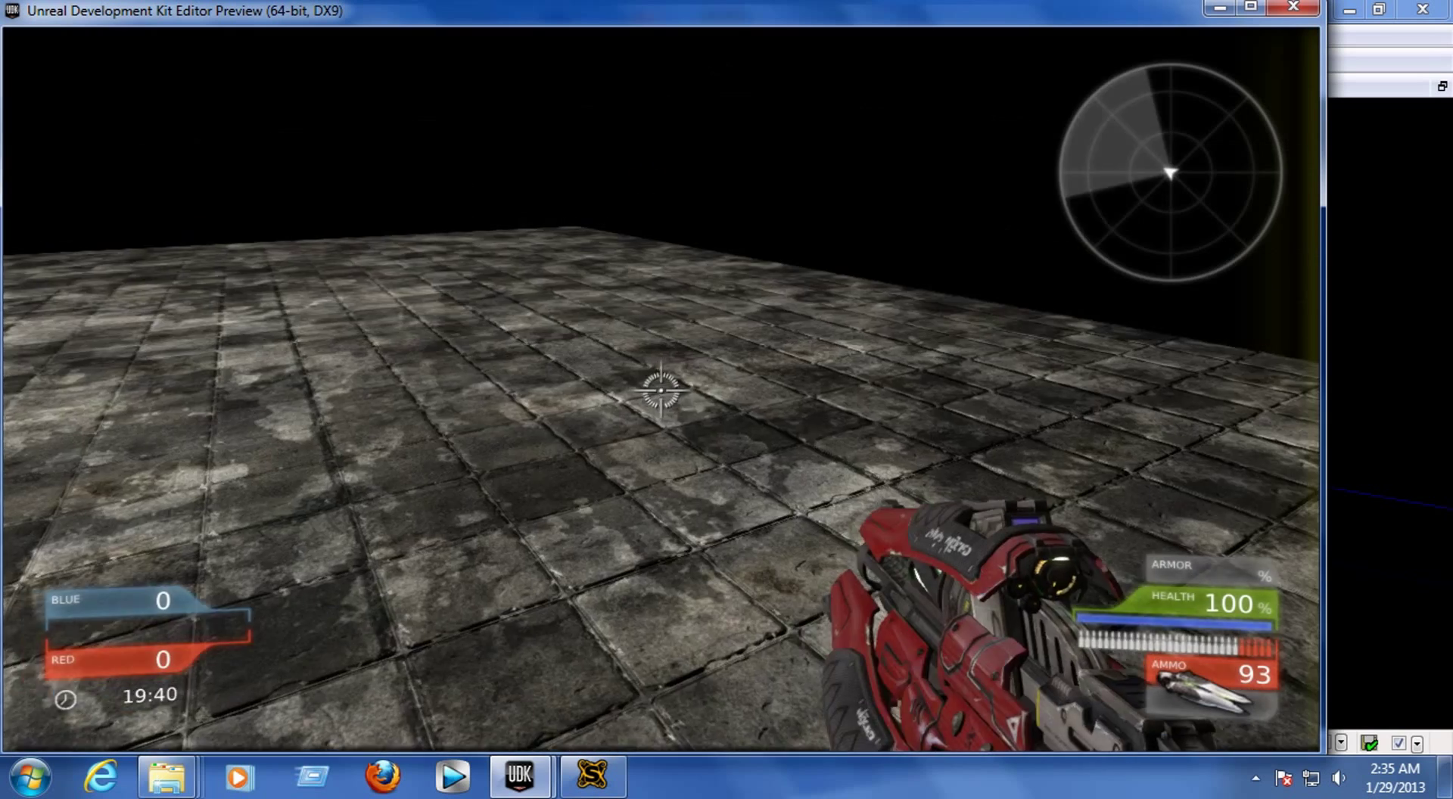
{"action": "left_click", "coordinate": [661, 391]}
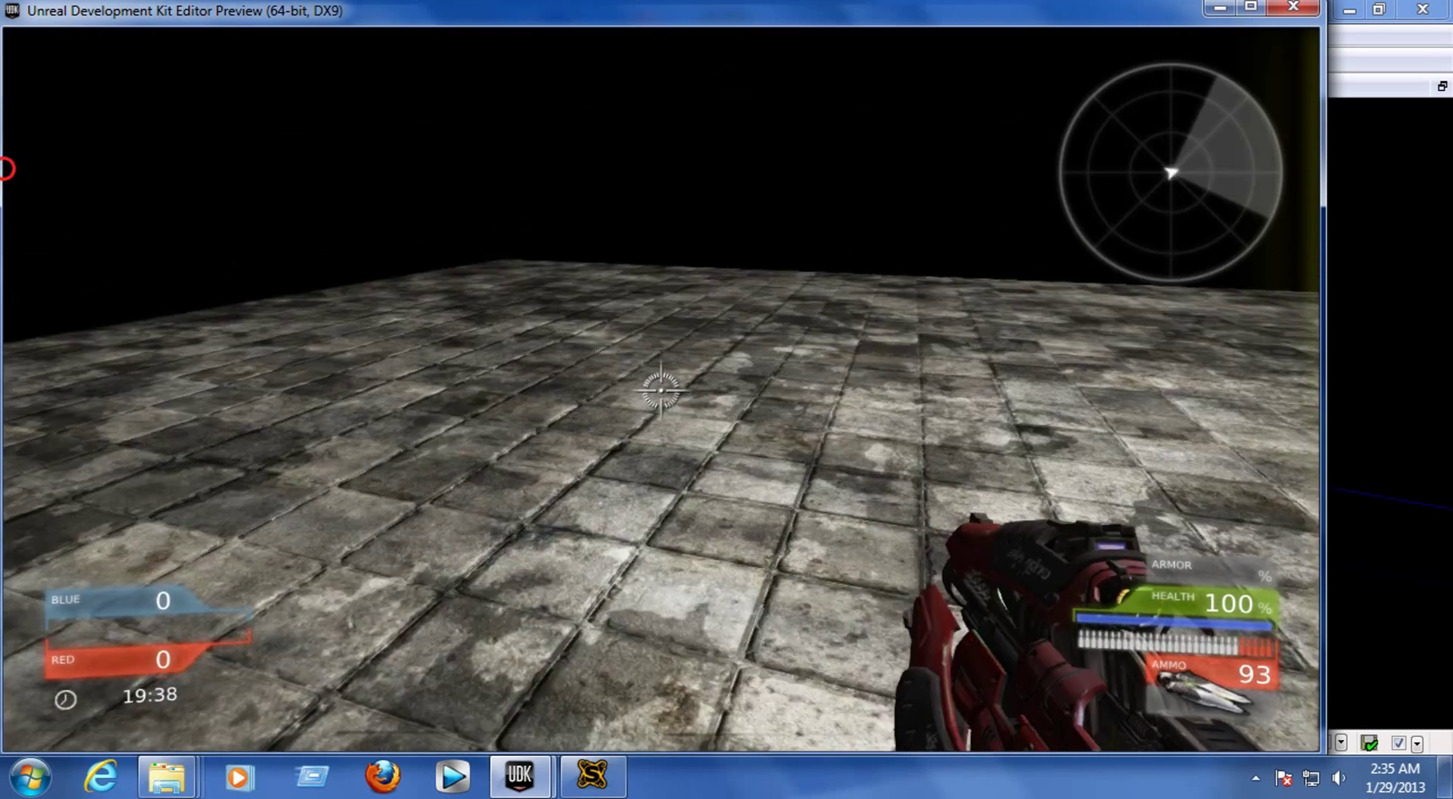
{"action": "left_click", "coordinate": [660, 390]}
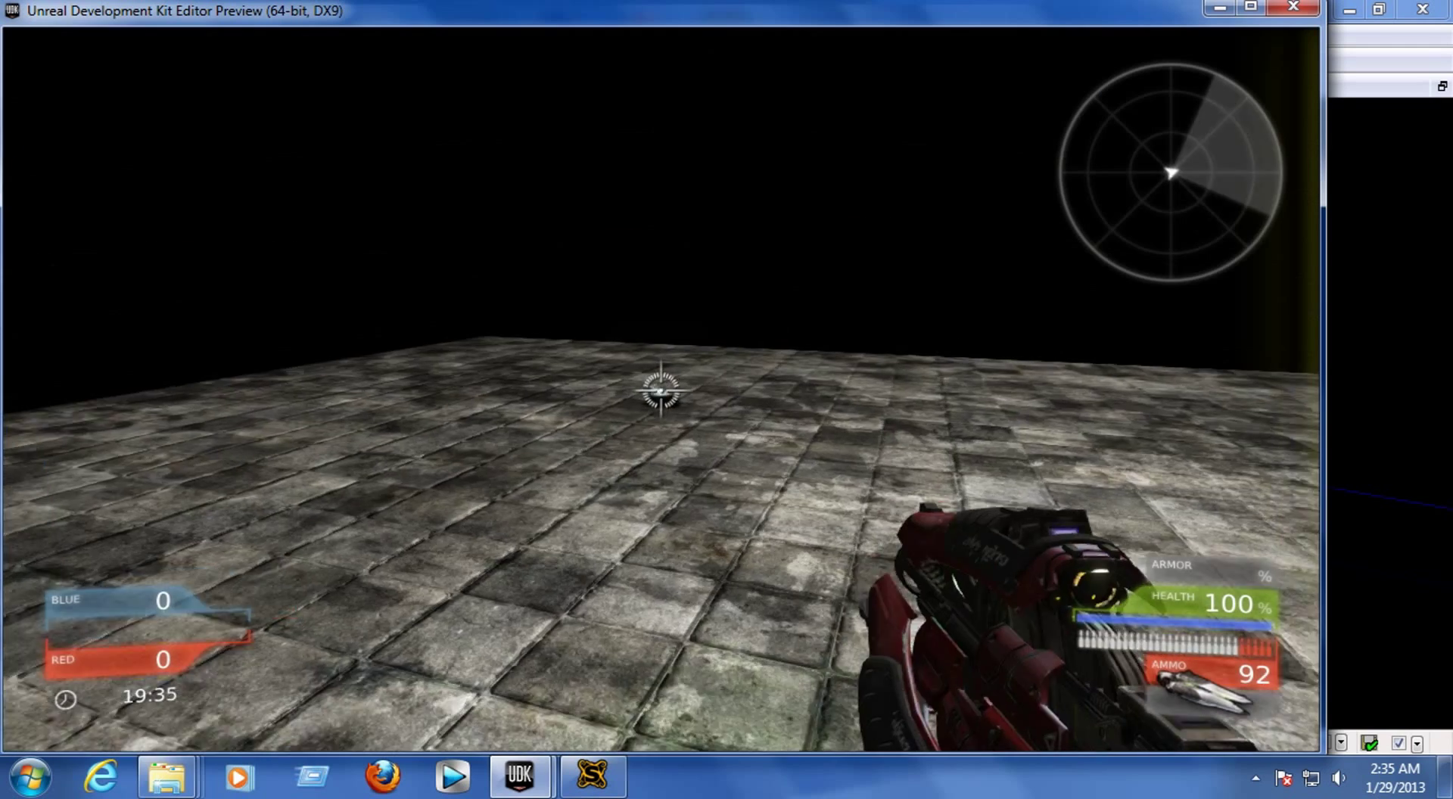
{"action": "left_click", "coordinate": [660, 390]}
{"action": "left_click", "coordinate": [661, 390]}
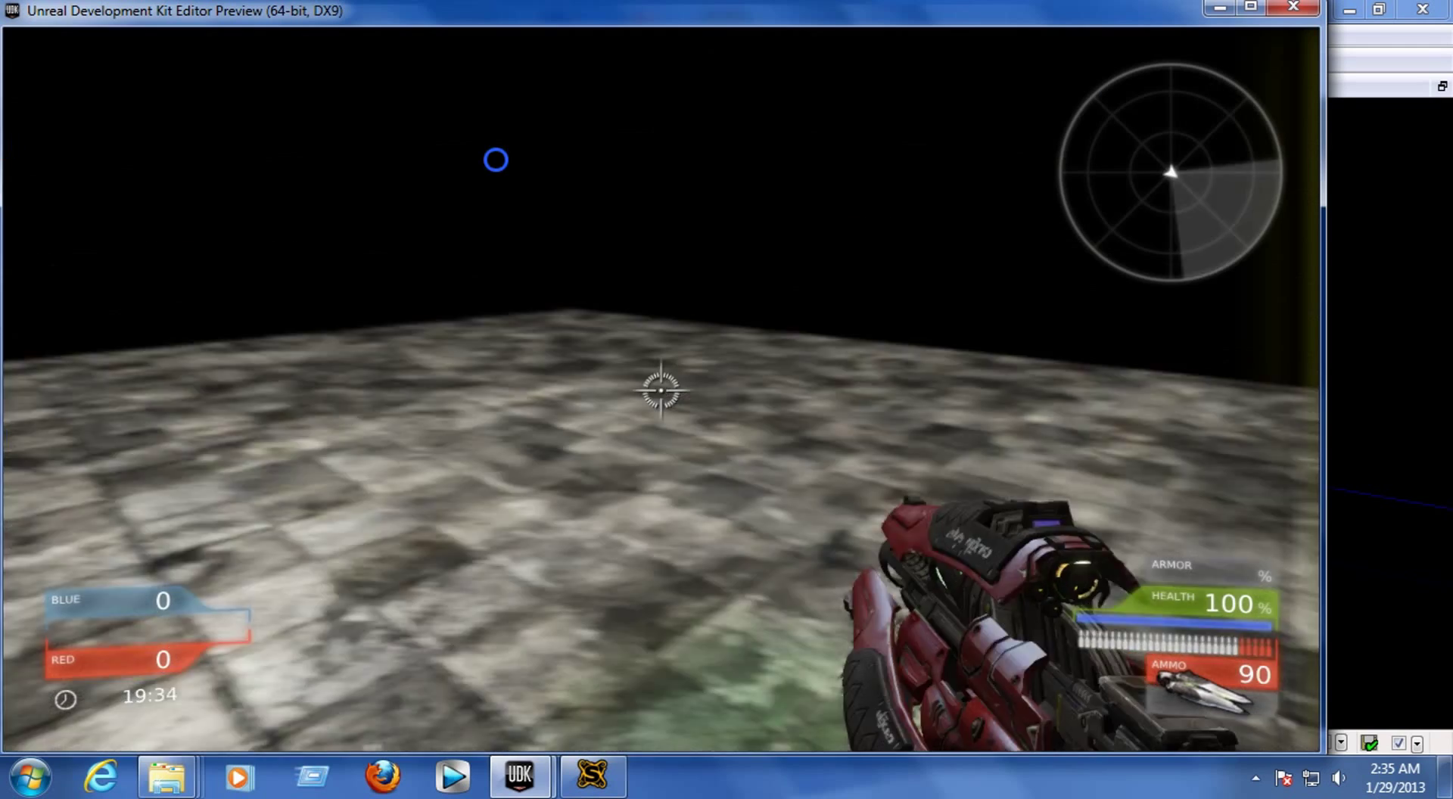
{"action": "left_click", "coordinate": [660, 391]}
{"action": "left_click", "coordinate": [660, 391]}
{"action": "left_click", "coordinate": [660, 390]}
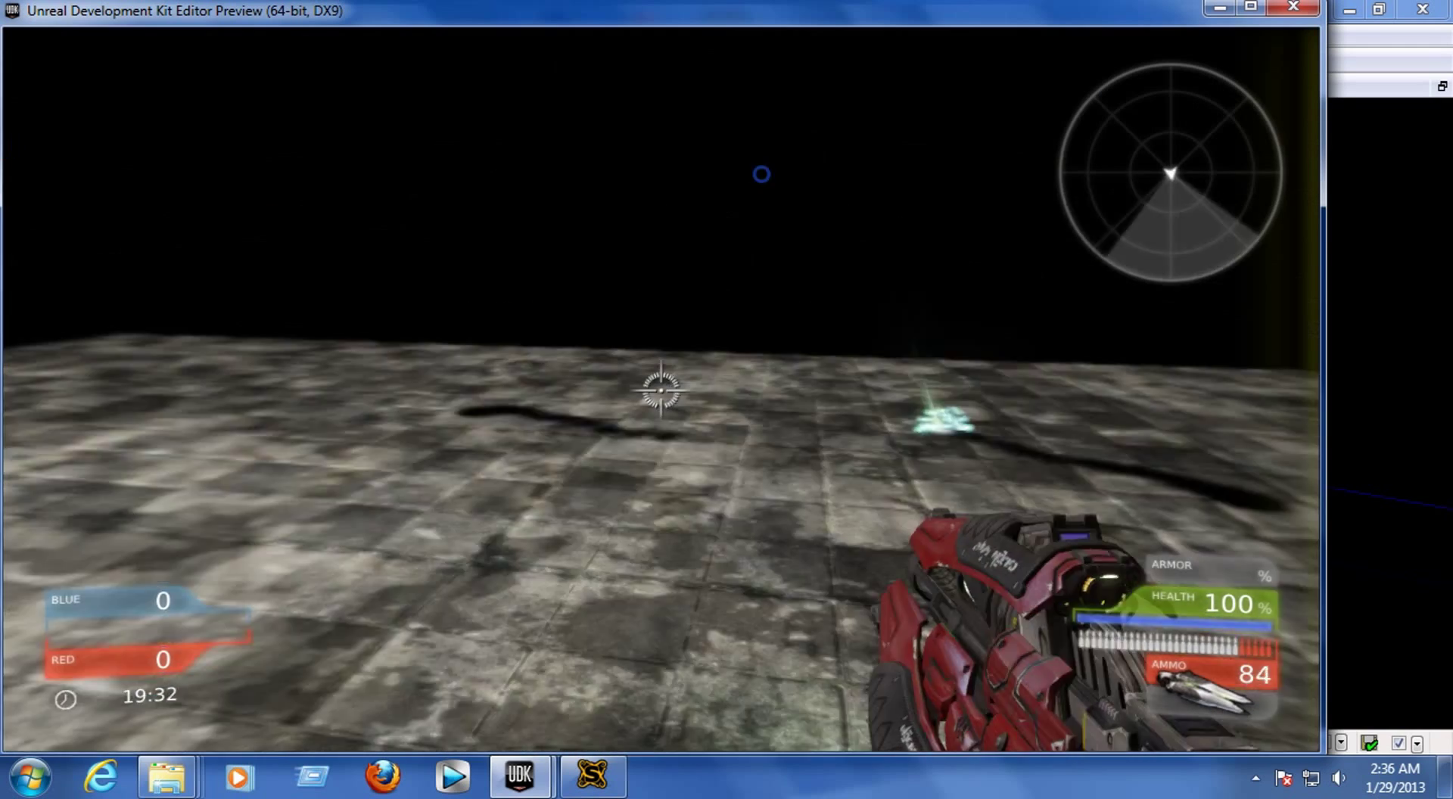
{"action": "key", "text": "Escape"}
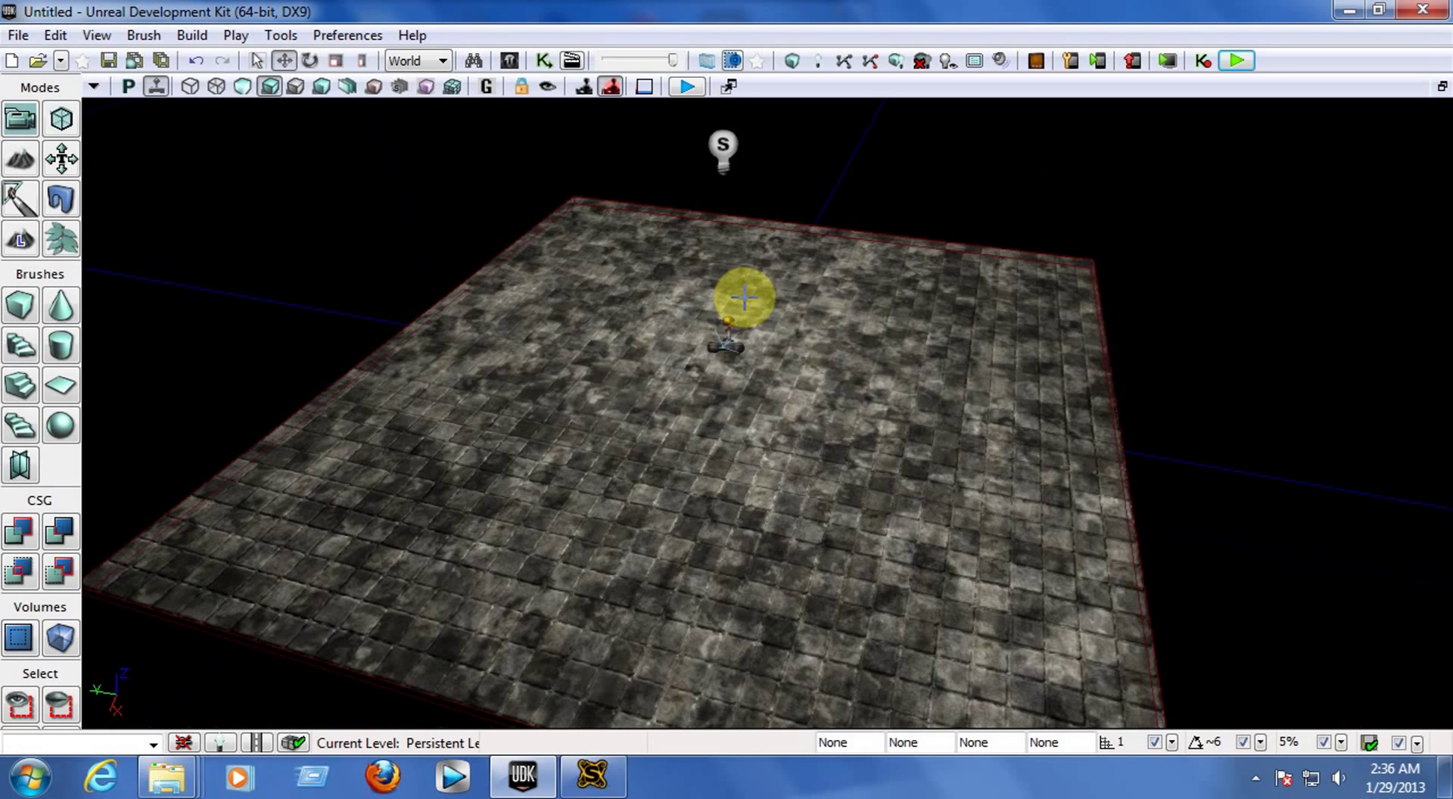
Step: Save the level as DM-test in the Showcases maps folder, overwriting the existing file of that name
{"action": "left_click", "coordinate": [109, 61]}
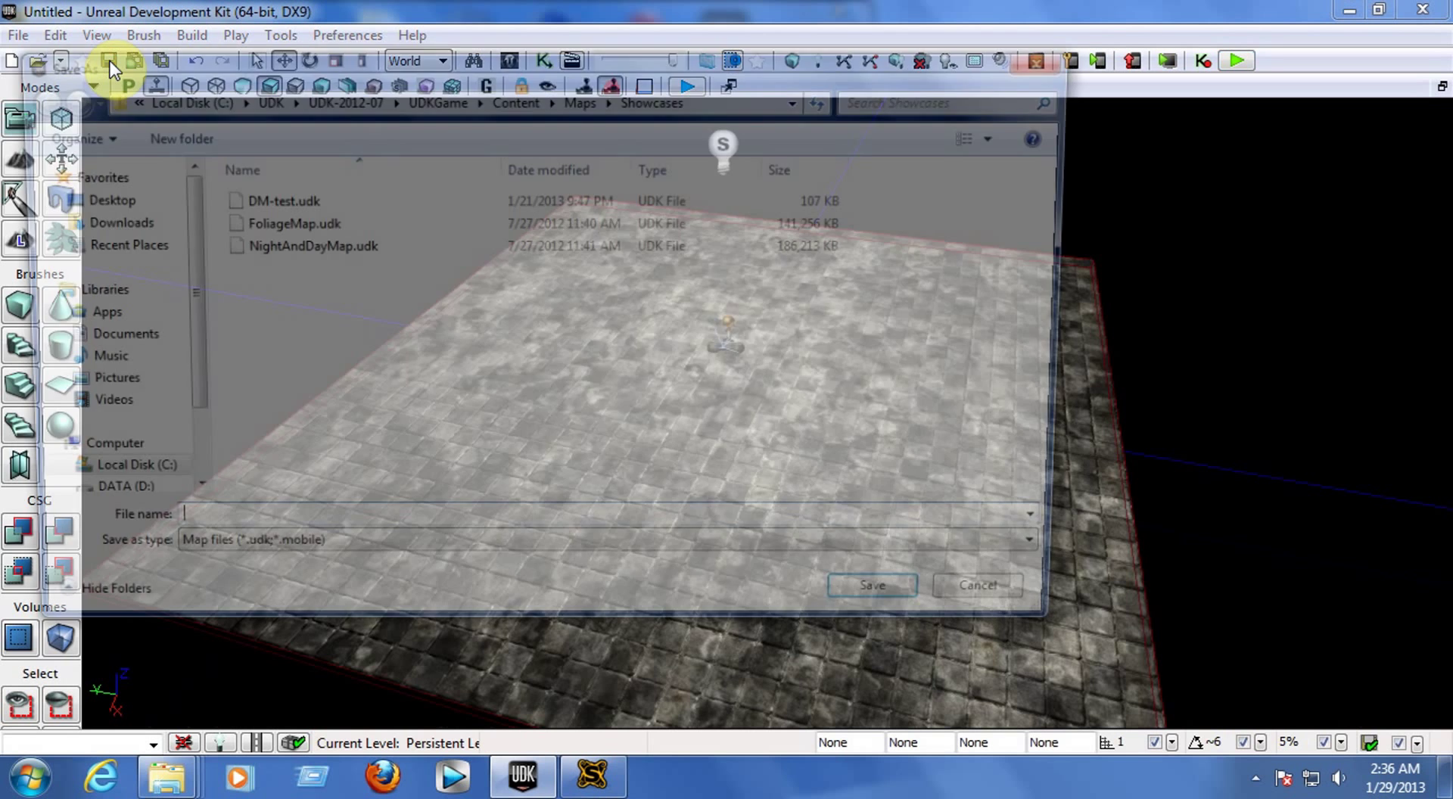
{"action": "left_click", "coordinate": [320, 533]}
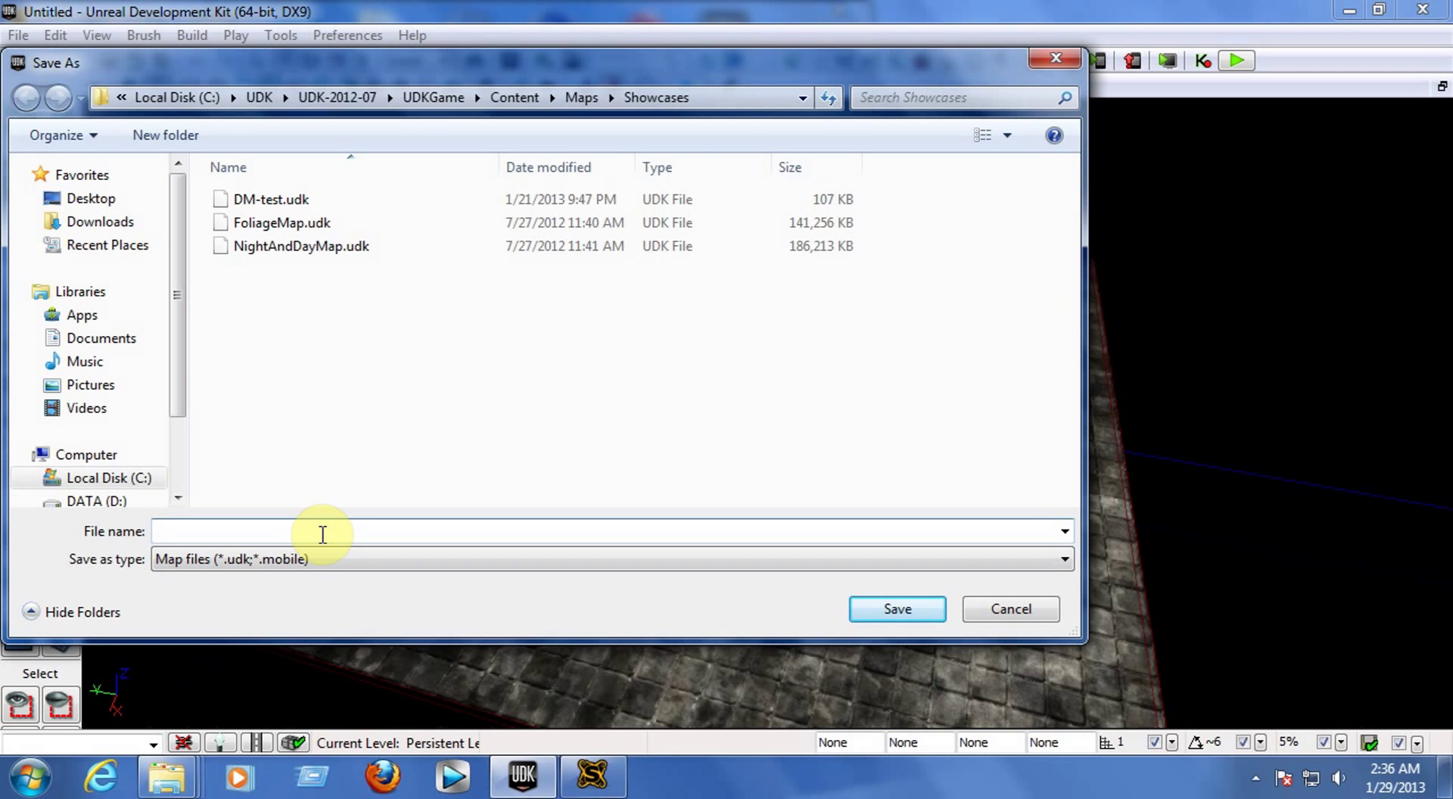
{"action": "type", "text": "DM-test"}
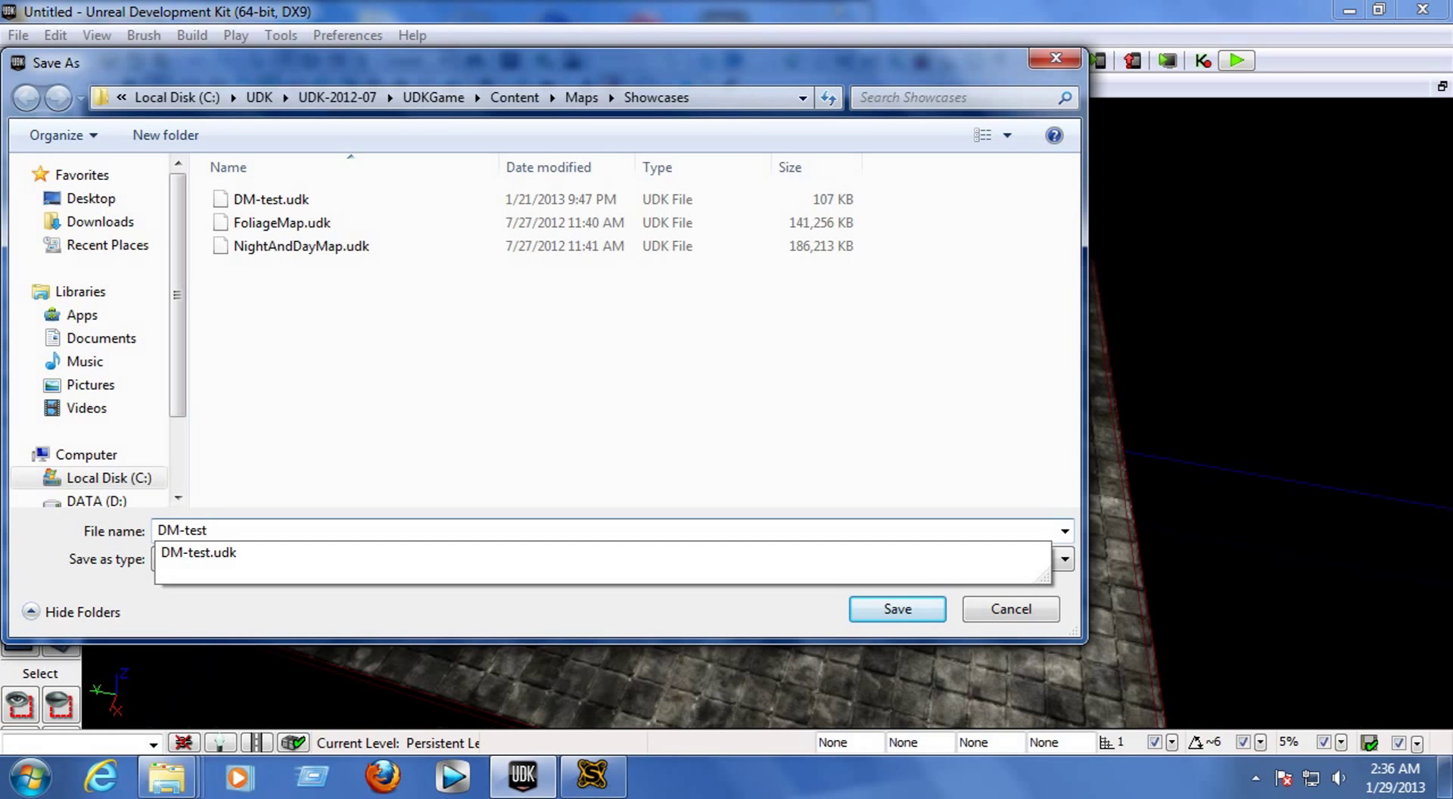
{"action": "key", "text": "Return"}
{"action": "key", "text": "Return"}
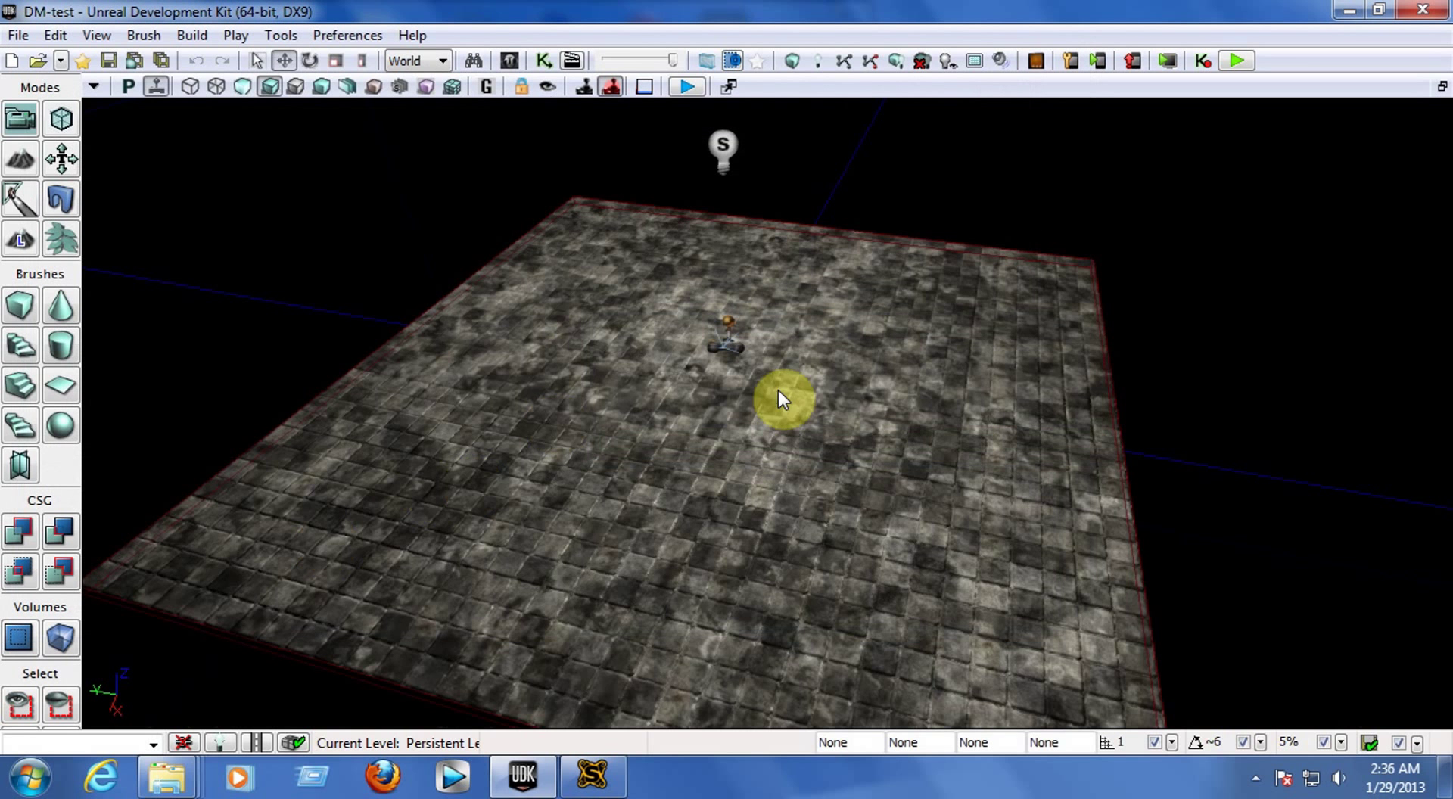
{"action": "right_click_drag", "start_coordinate": [846, 378], "coordinate": [701, 366]}
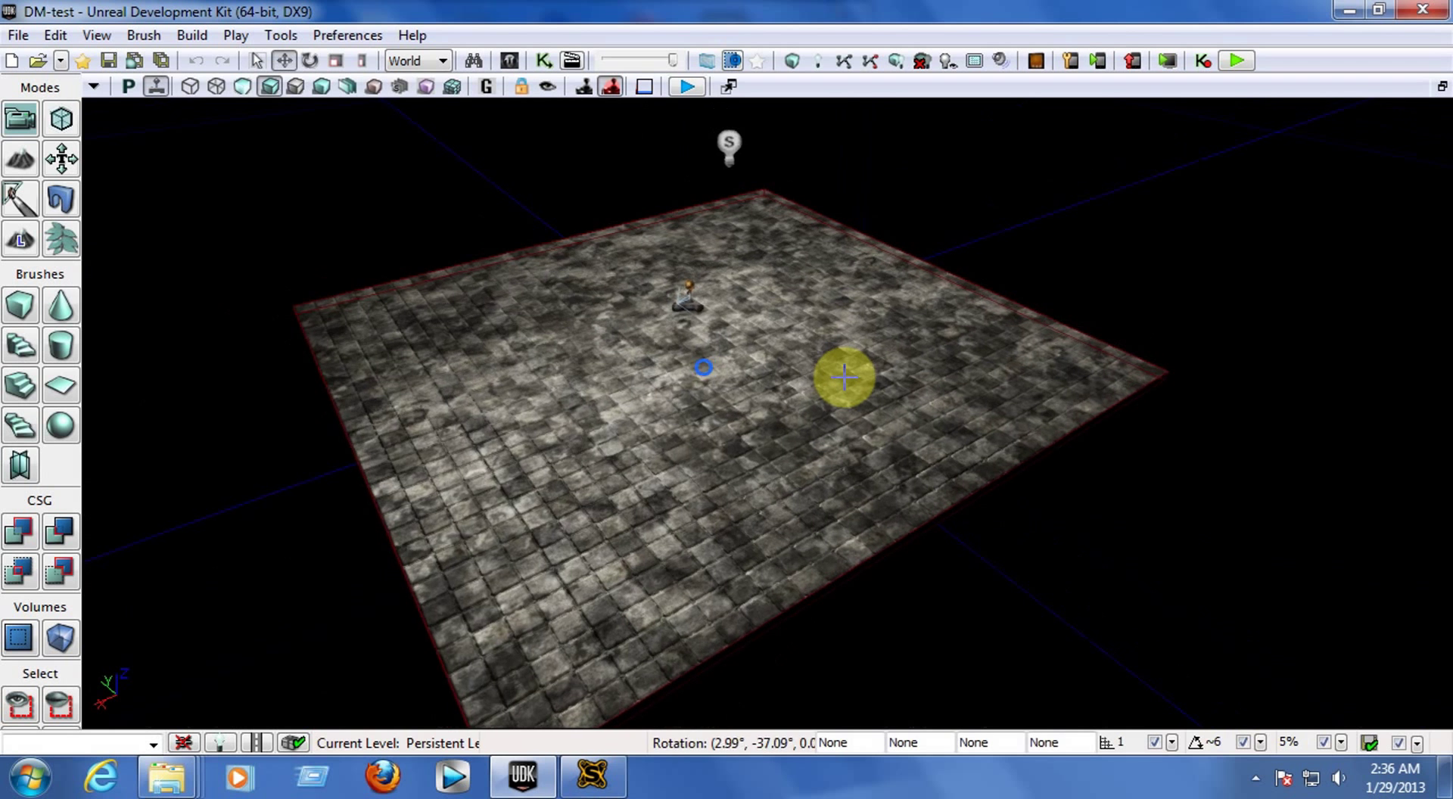